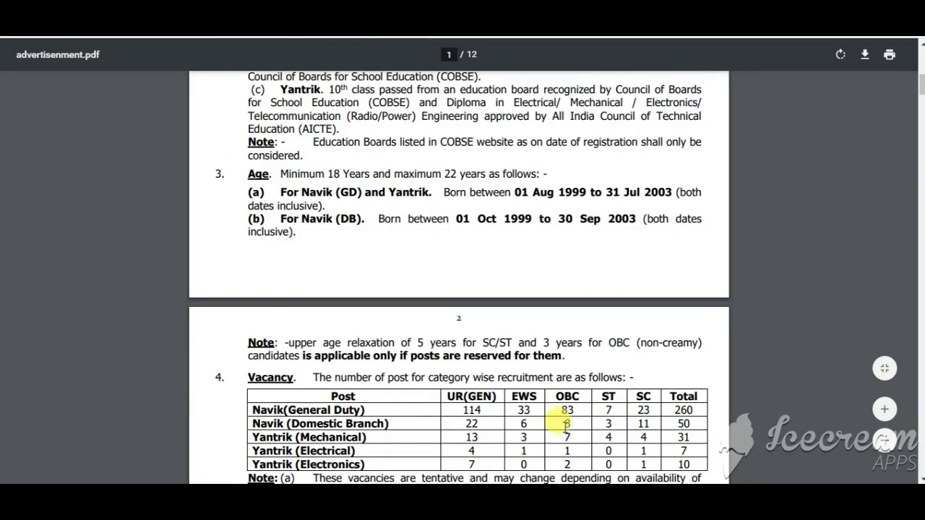
# - Review the vacancy table in the recruitment advertisement, and start creating a new account from the Indian Coast Guard sign-in page
pyautogui.scroll(-2, 680, 438)
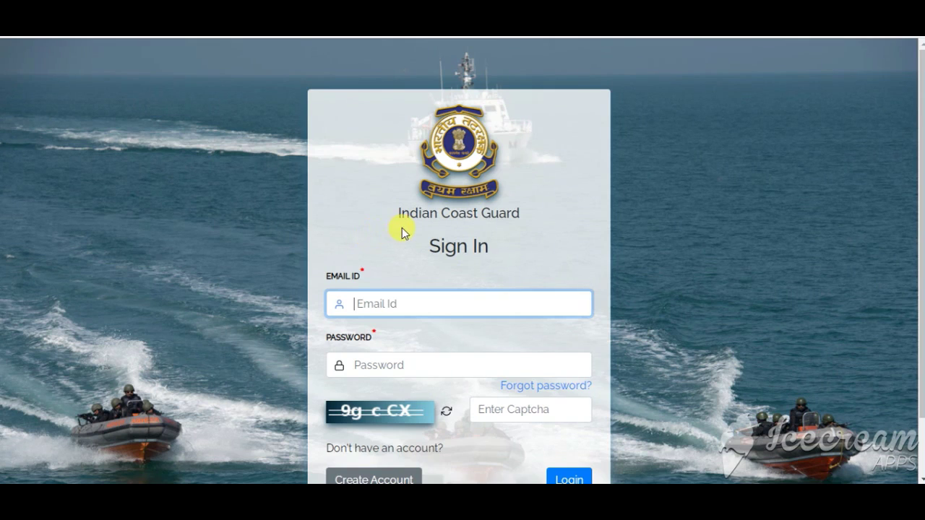
pyautogui.scroll(-1, 466, 242)
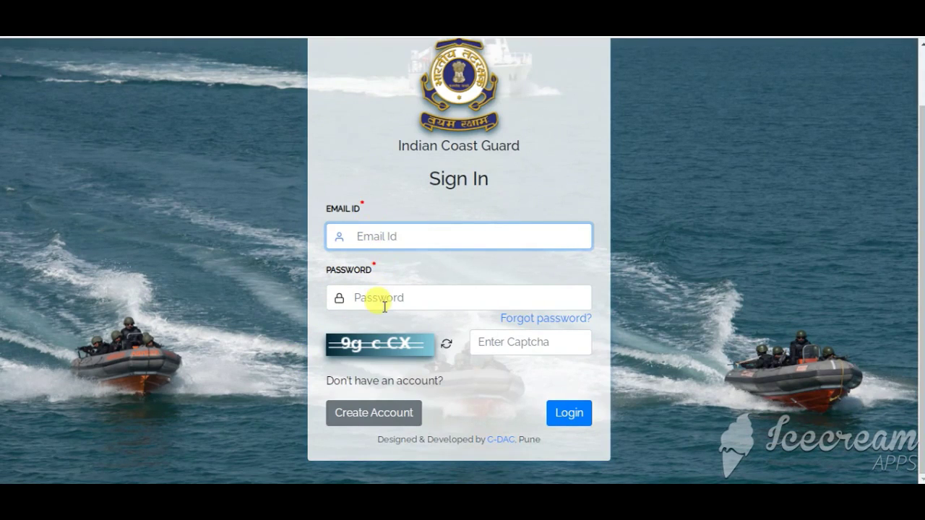
pyautogui.click(359, 419)
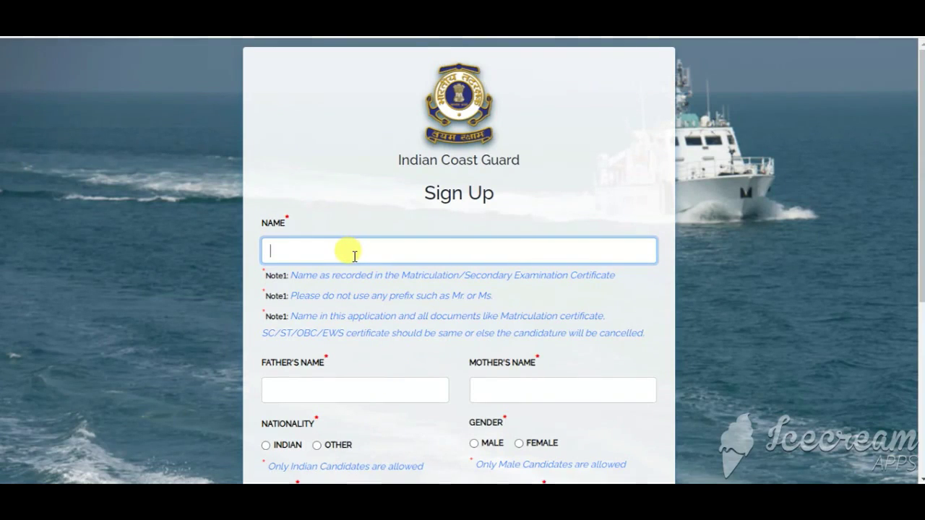
# - Set the nationality to Indian and the gender to Male on the sign-up form
pyautogui.scroll(-2, 351, 249)
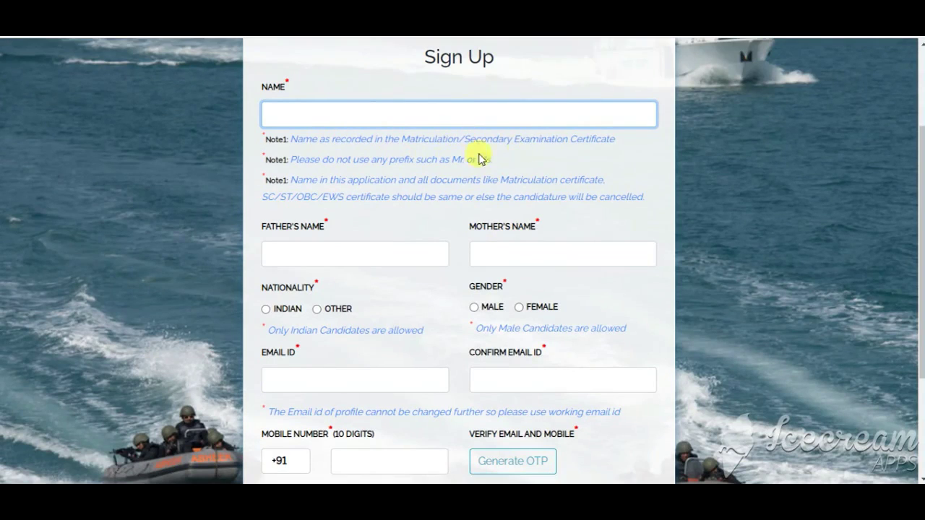
pyautogui.click(355, 254)
pyautogui.click(517, 256)
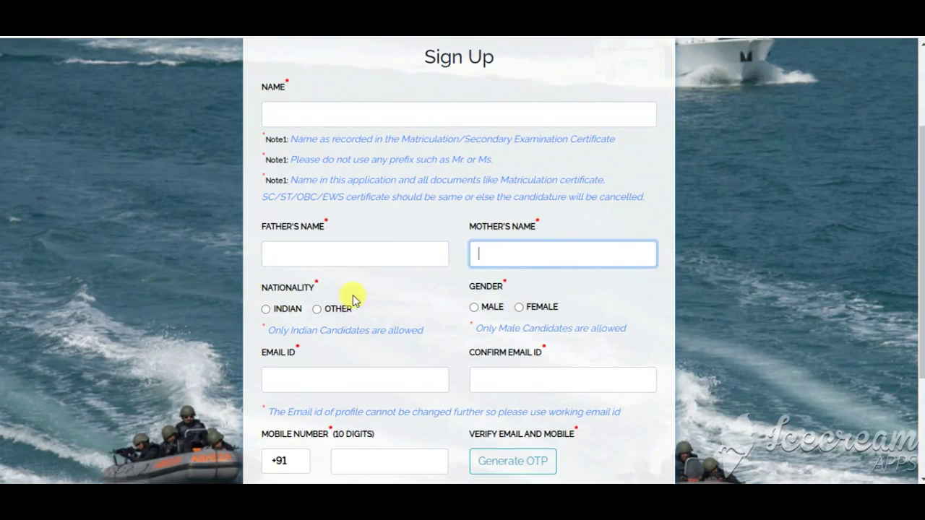
pyautogui.click(266, 309)
pyautogui.click(475, 311)
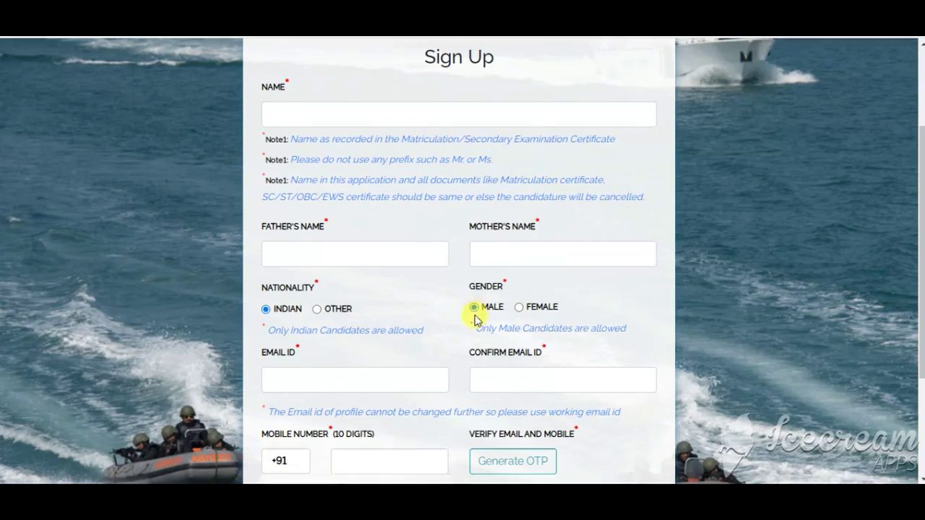
# - Fill in the email ID and its confirmation, the mobile number, and the OTPs received by email and SMS
pyautogui.scroll(-2, 373, 353)
pyautogui.click(361, 209)
pyautogui.click(478, 209)
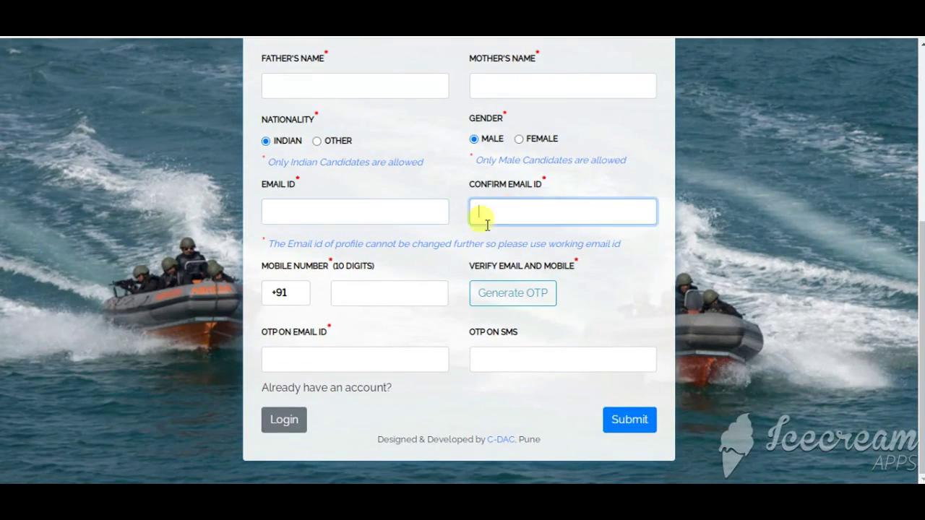
pyautogui.click(365, 292)
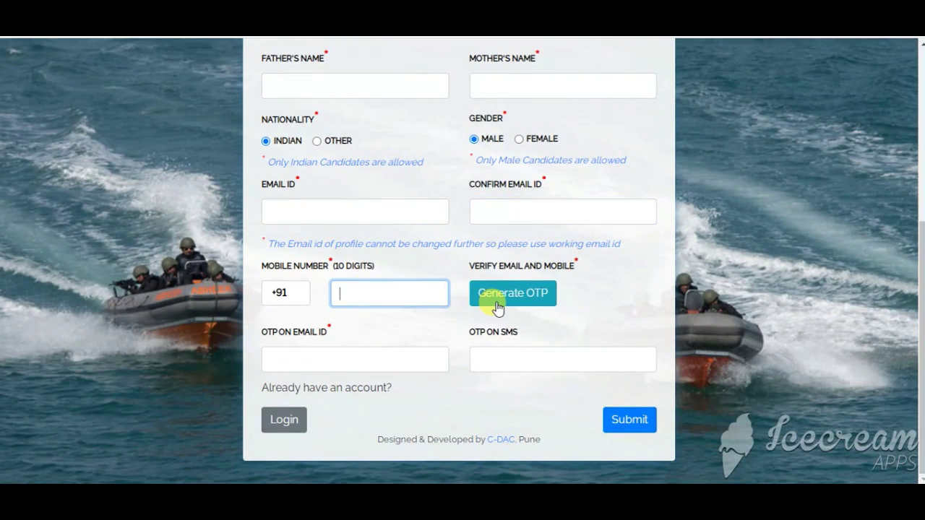
pyautogui.click(369, 360)
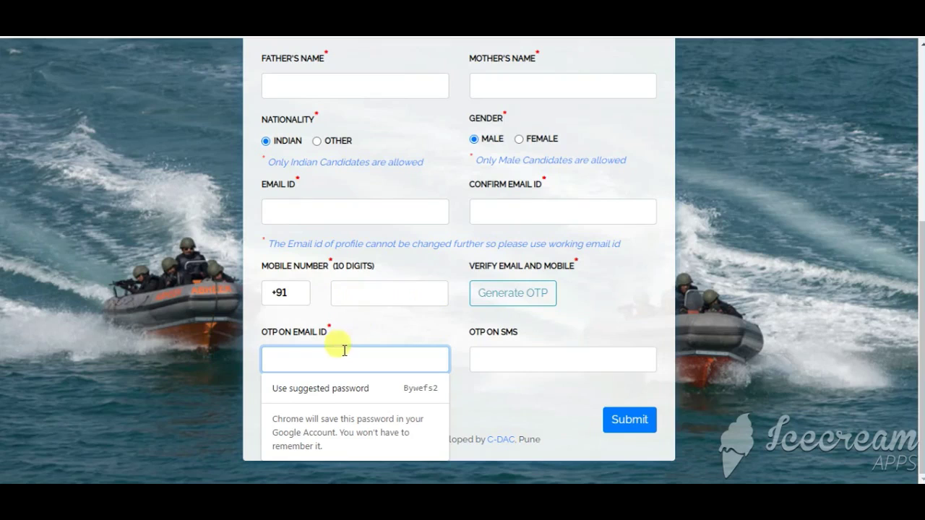
pyautogui.click(493, 354)
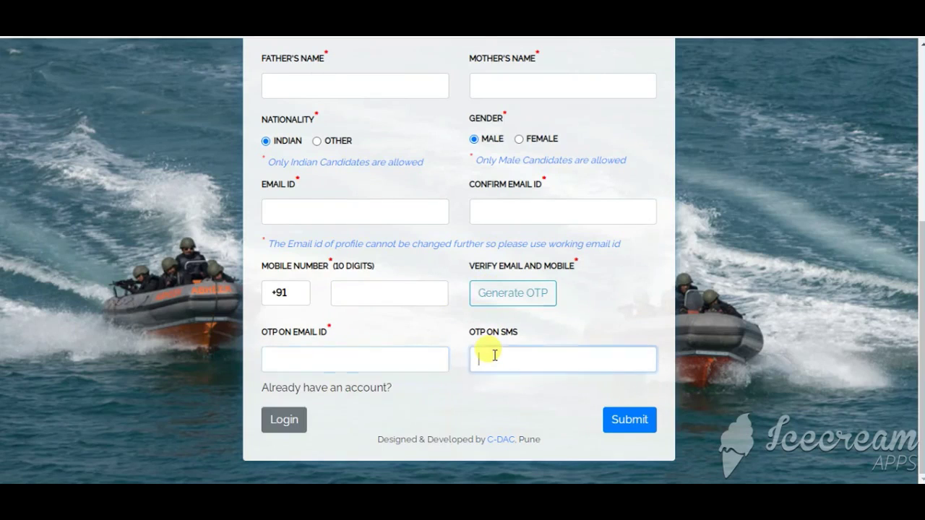
pyautogui.click(378, 359)
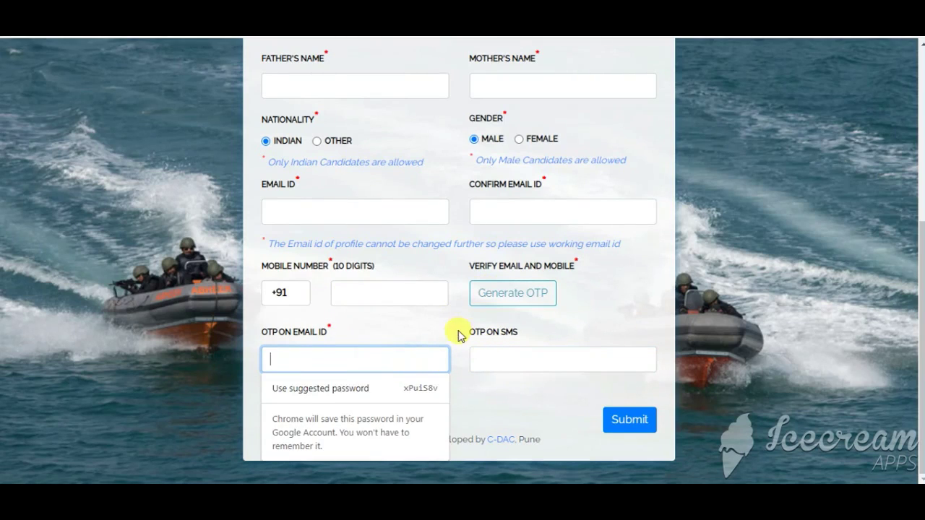
# - Submit the completed sign-up form, acknowledge the confirmation, and sign in with the registered email ID, account password and captcha
pyautogui.click(634, 422)
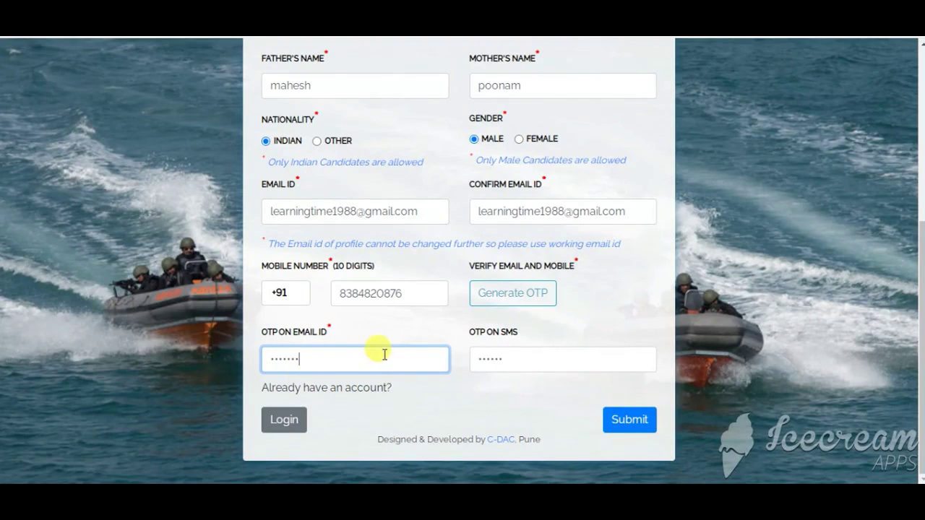
pyautogui.click(628, 419)
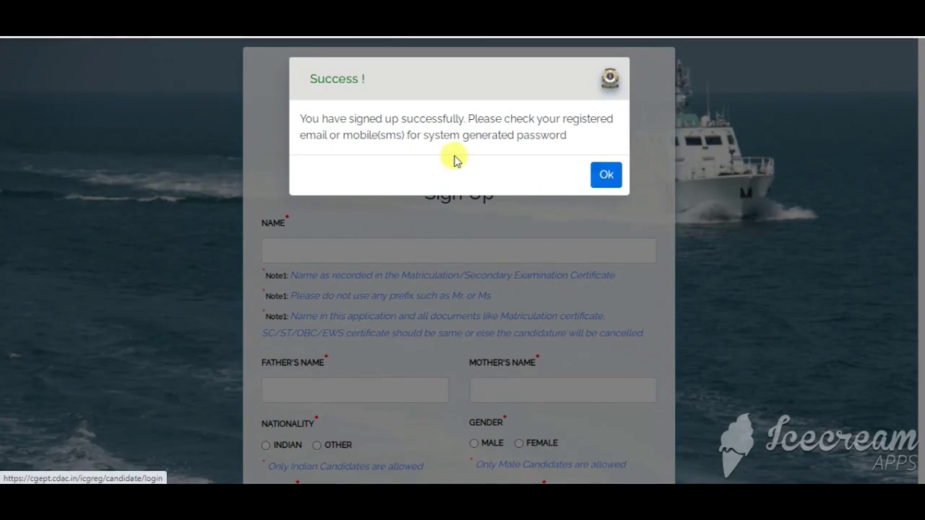
pyautogui.click(605, 175)
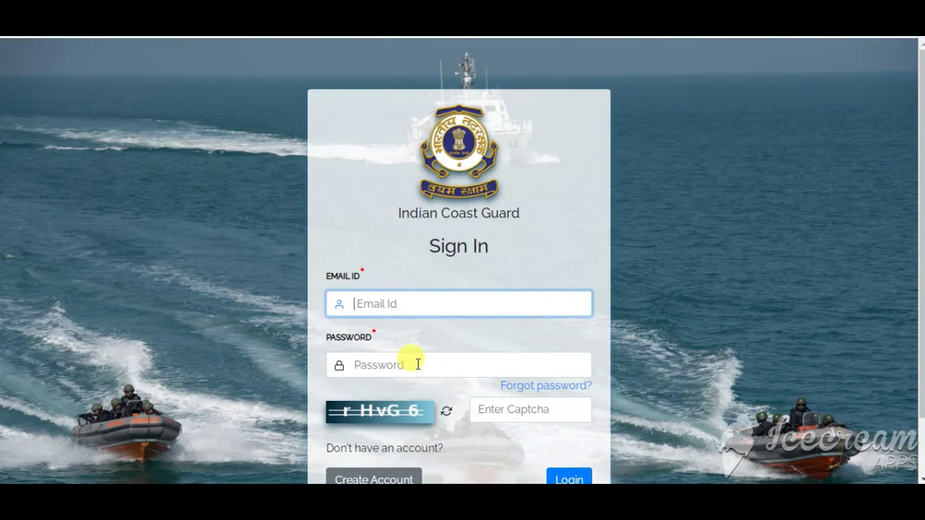
pyautogui.scroll(-1, 430, 368)
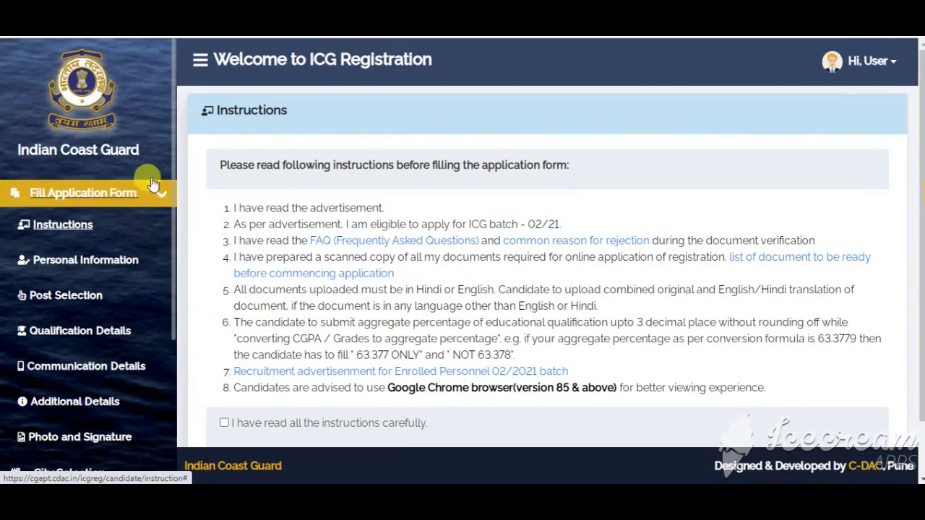
# - Declare that all the instructions have been read carefully and submit the Instructions page
pyautogui.scroll(-2, 447, 202)
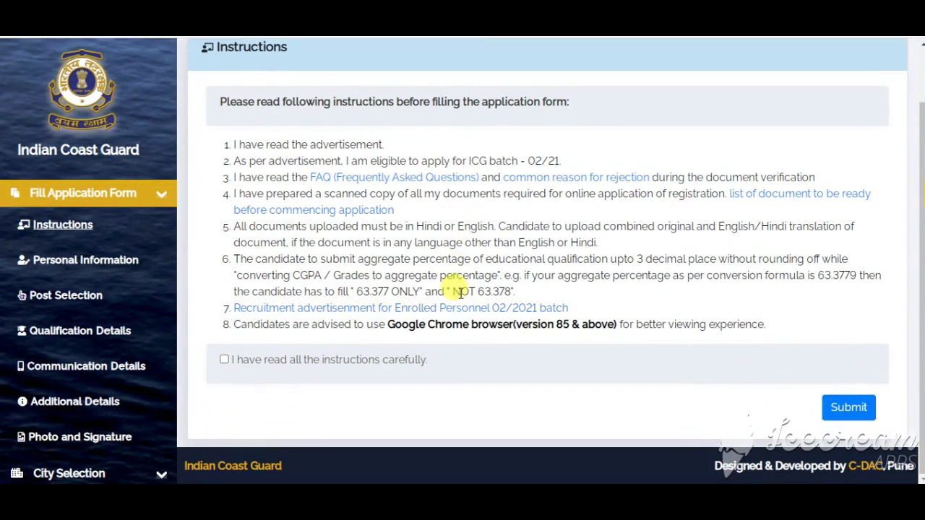
pyautogui.click(225, 360)
pyautogui.scroll(2, 310, 155)
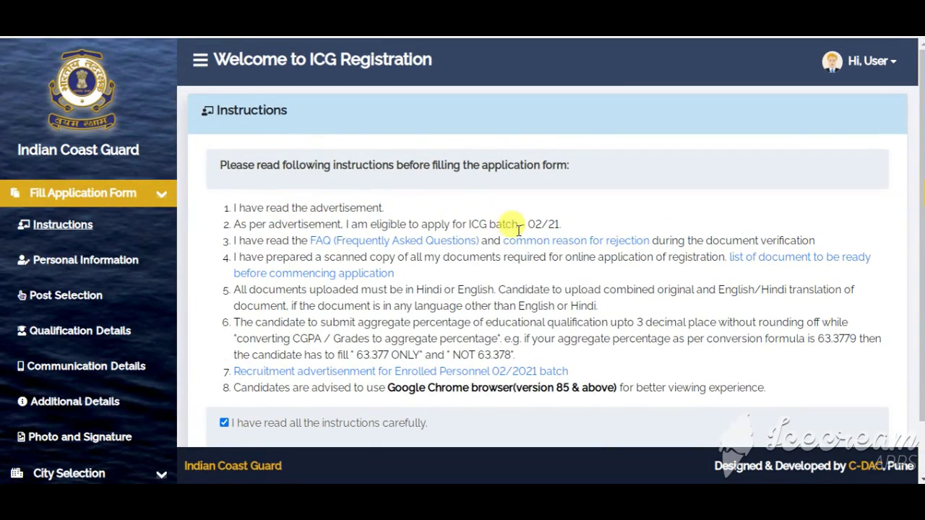
pyautogui.scroll(-2, 636, 282)
pyautogui.click(854, 417)
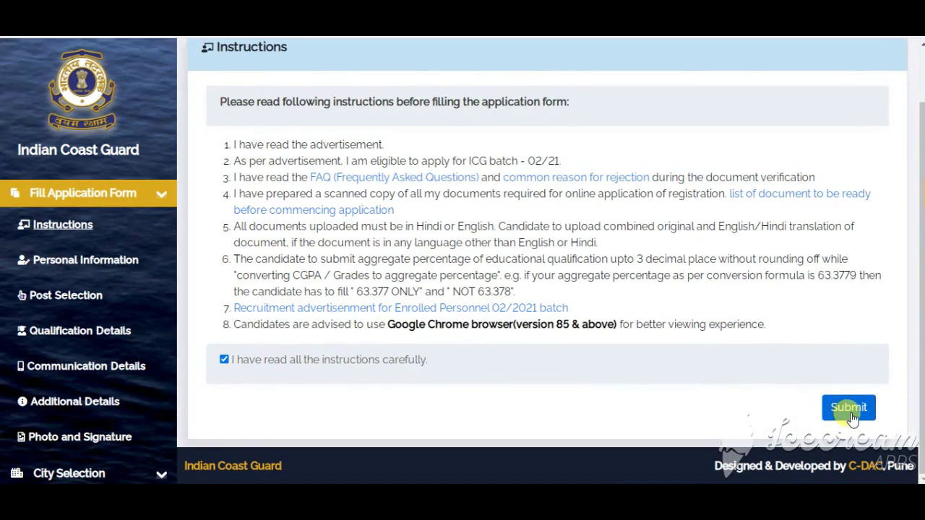
pyautogui.click(853, 419)
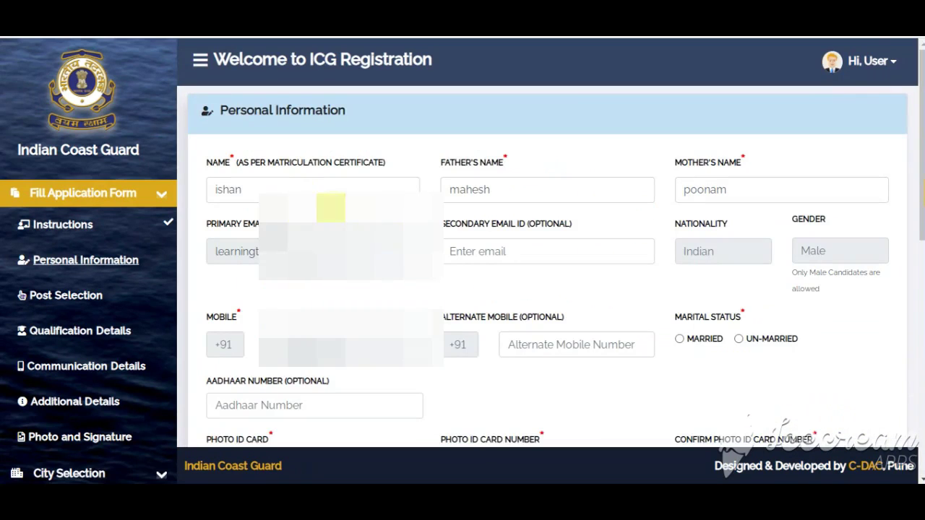
# - Set the marital status to Un-married in the Personal Information form
pyautogui.click(289, 188)
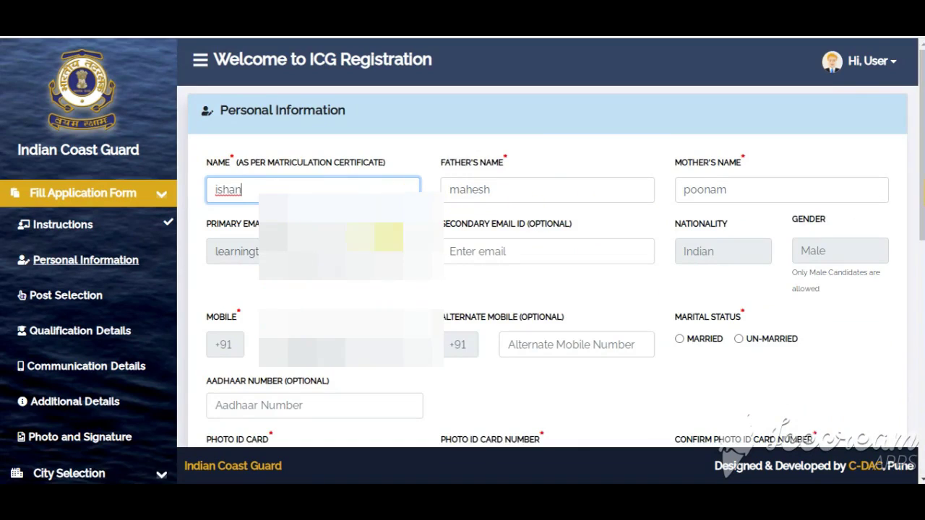
pyautogui.click(536, 344)
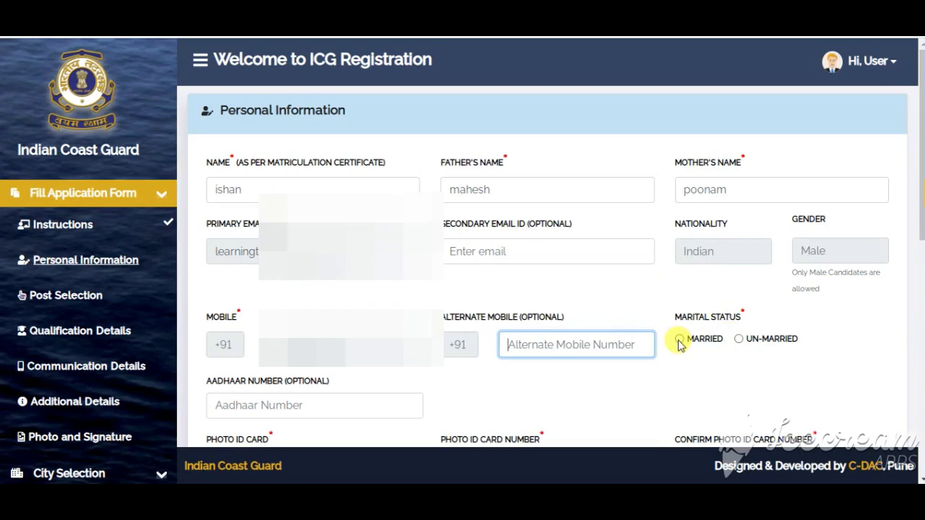
pyautogui.click(739, 338)
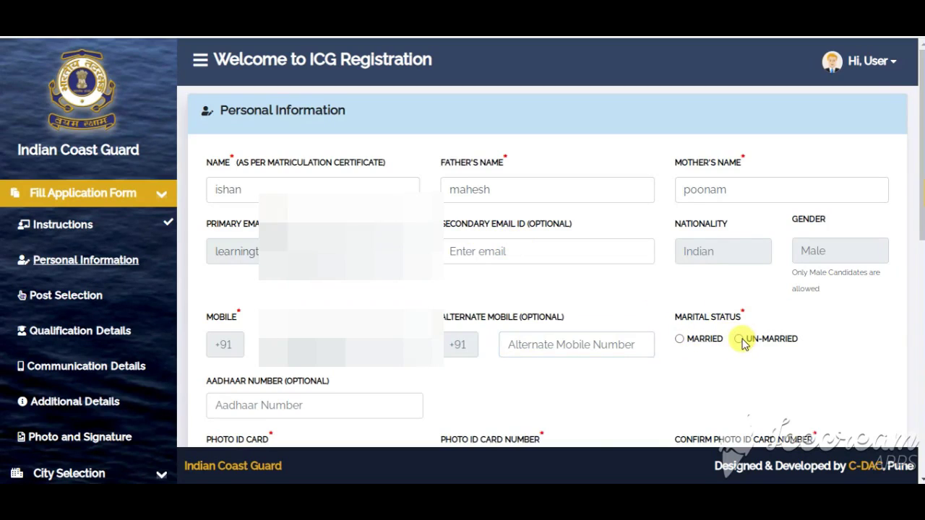
# - Choose PAN Card as the photo ID card and go to the photo ID card number field
pyautogui.scroll(-2, 564, 332)
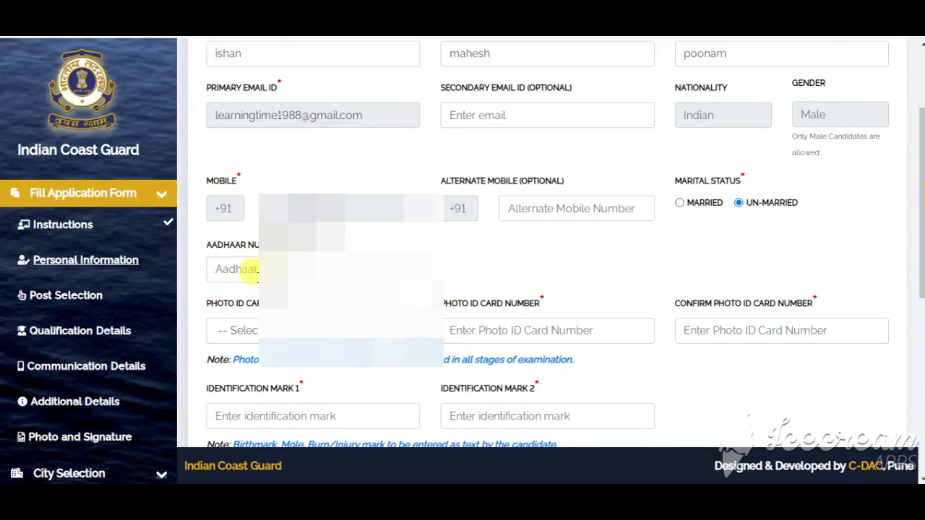
pyautogui.click(249, 269)
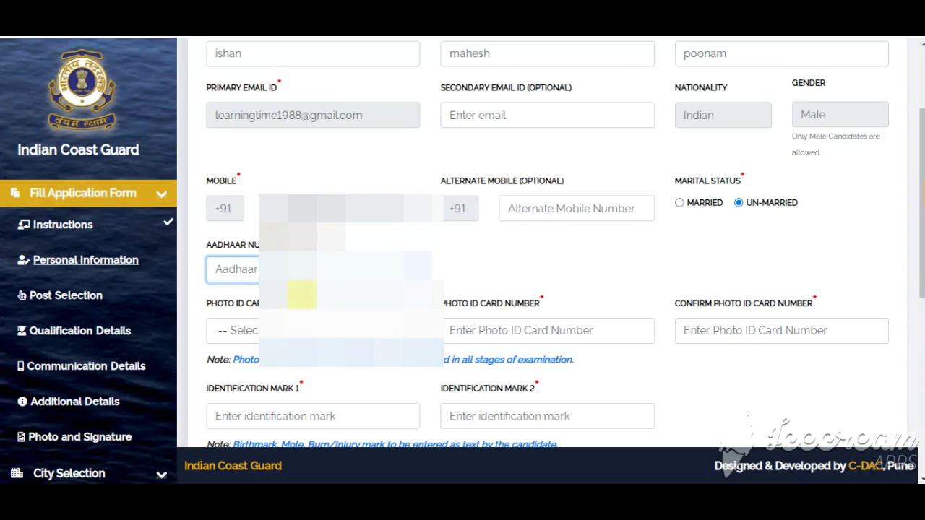
pyautogui.click(273, 329)
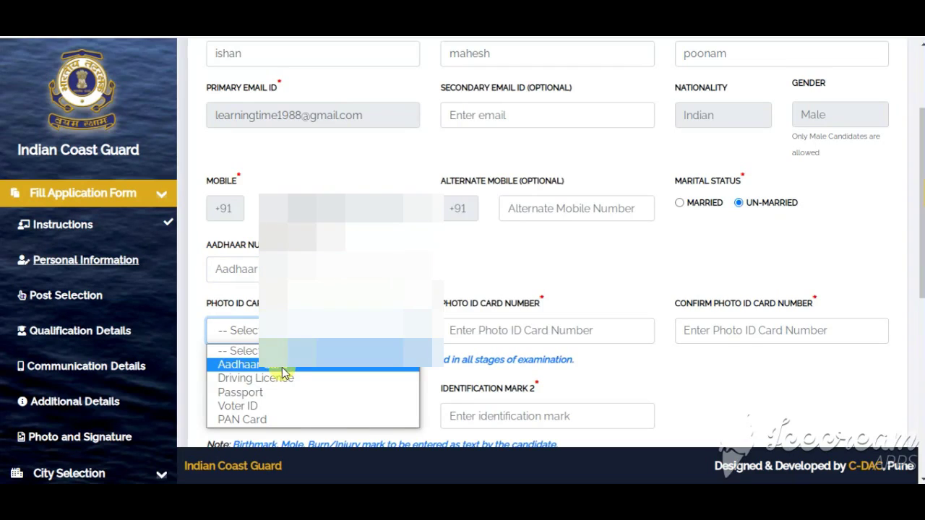
pyautogui.click(276, 419)
pyautogui.click(490, 332)
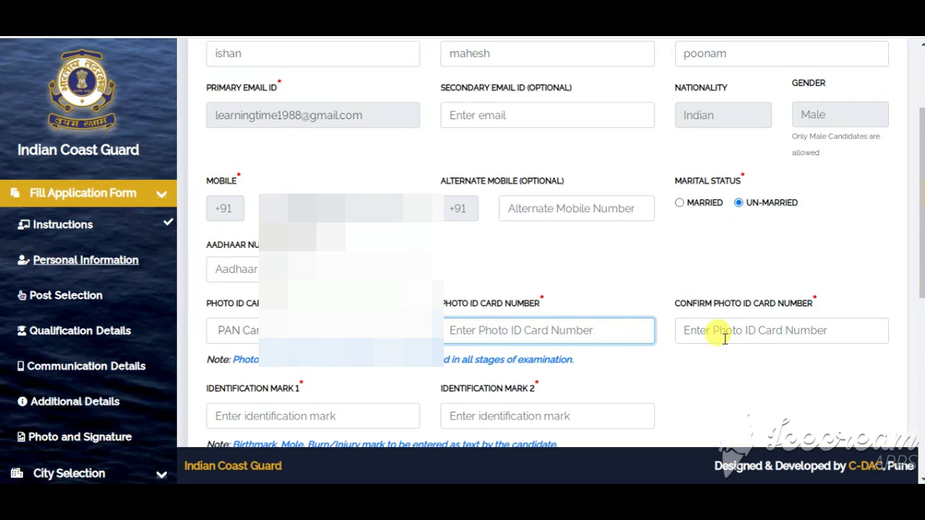
# - Go through the two identification mark fields and set the candidate category to Unreserved (General)
pyautogui.scroll(-2, 708, 328)
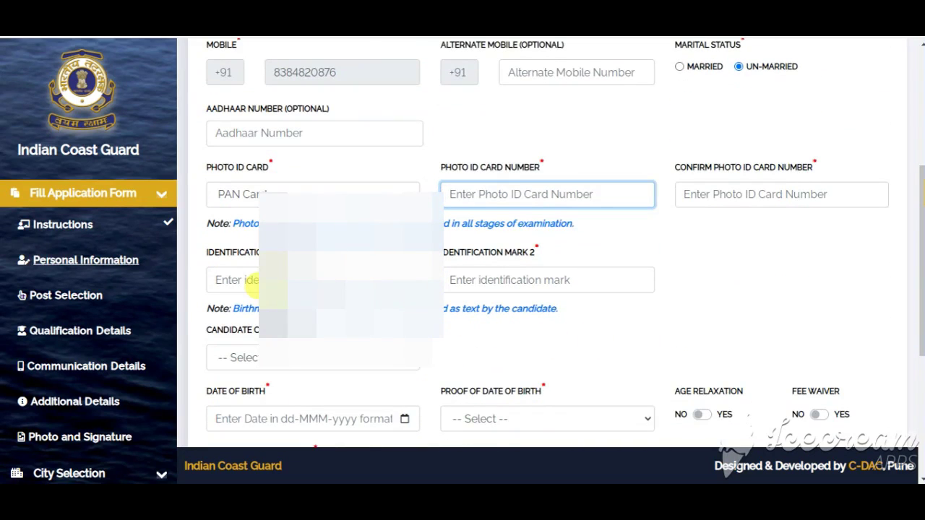
pyautogui.click(249, 278)
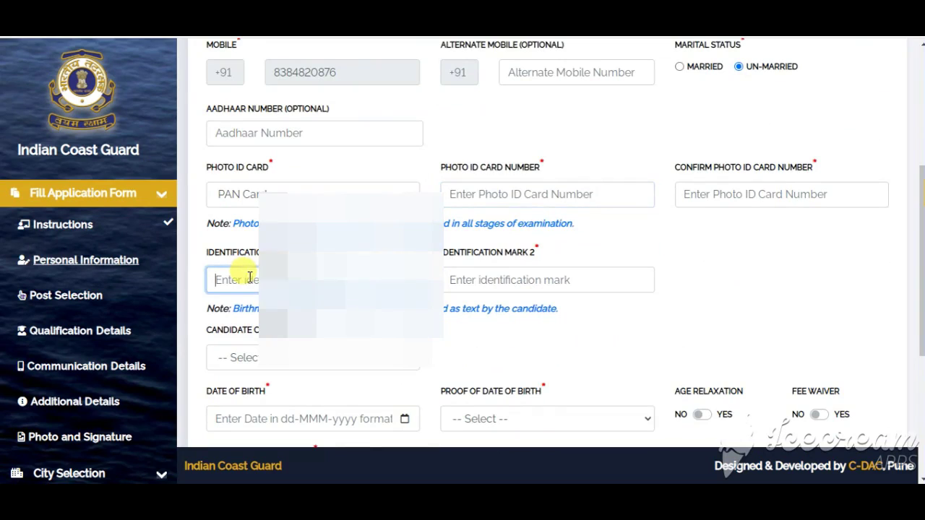
pyautogui.click(490, 276)
pyautogui.click(303, 356)
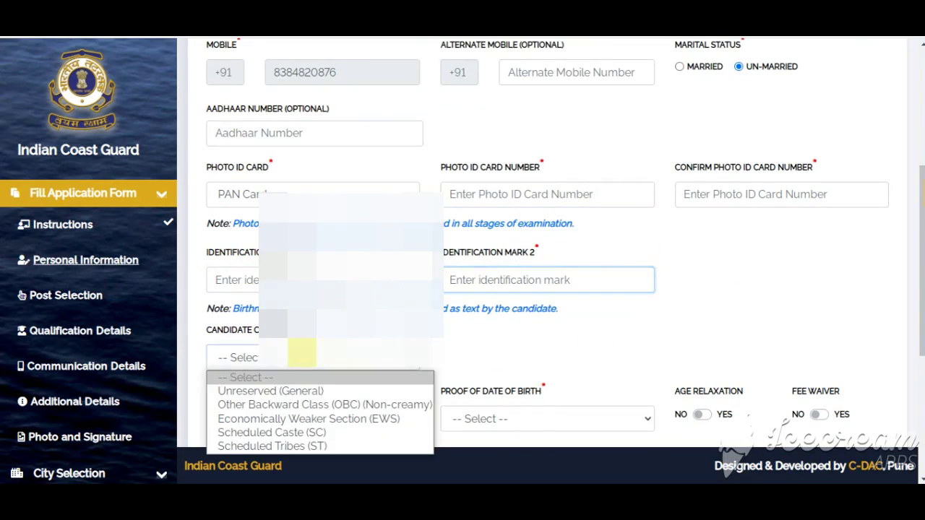
pyautogui.click(294, 394)
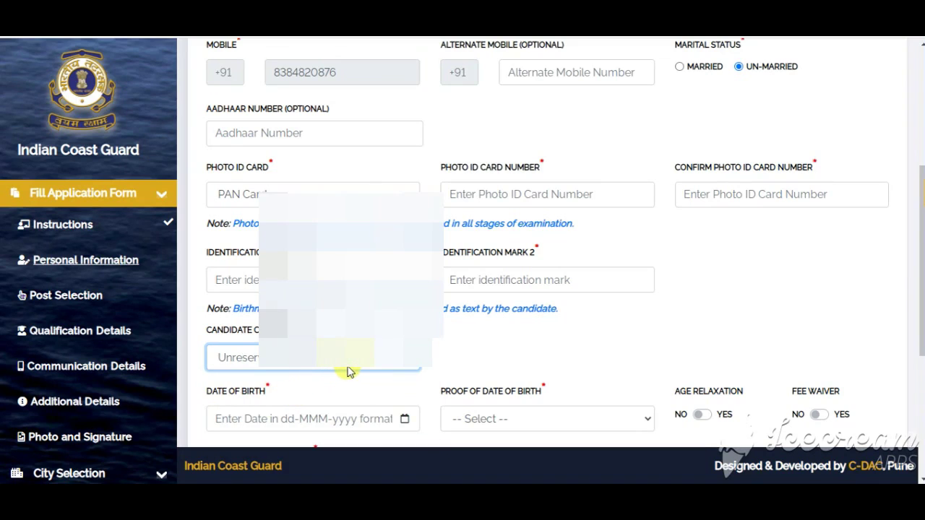
# - Go past the date of birth field and choose 10th Class Certificate as the proof of date of birth
pyautogui.click(328, 426)
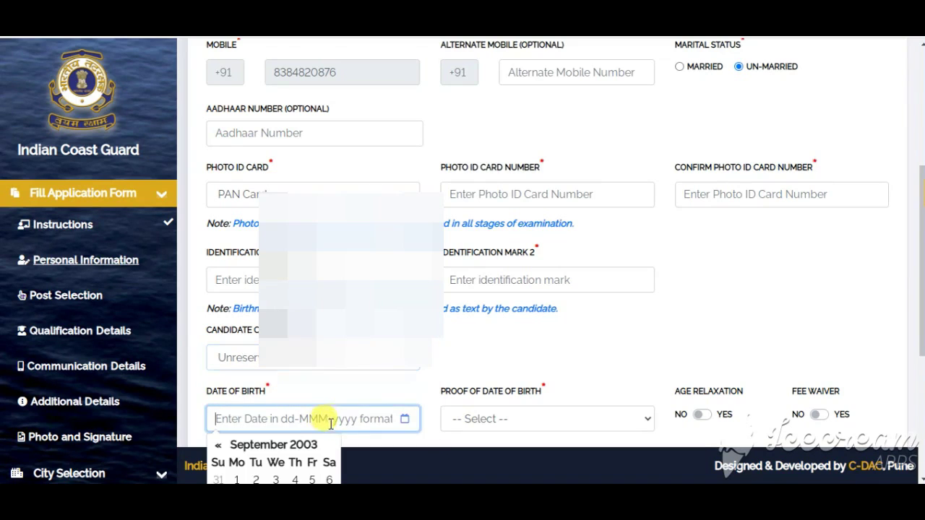
pyautogui.click(492, 424)
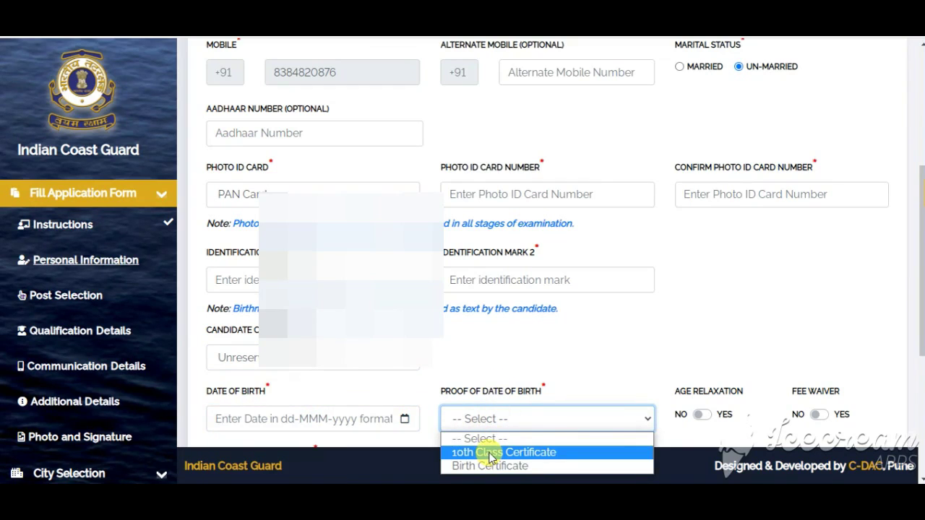
pyautogui.click(491, 453)
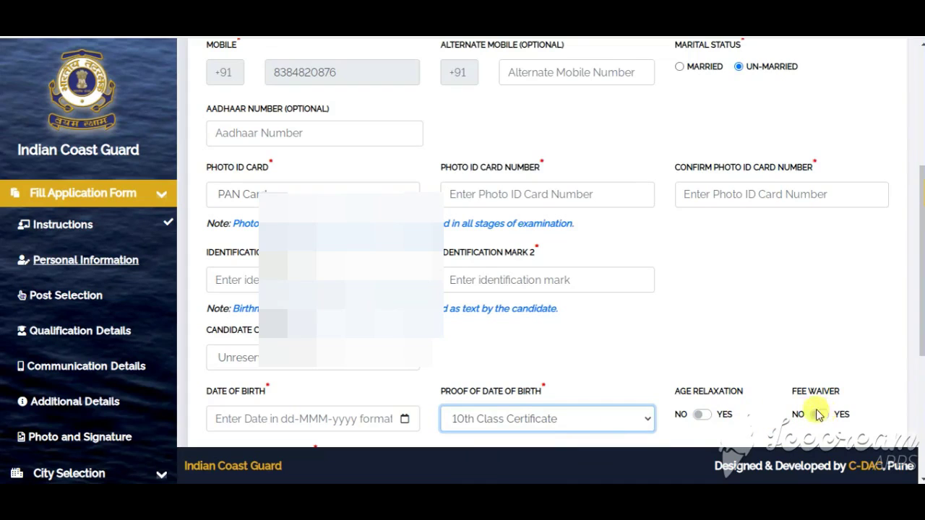
# - Try ICG Personnel as the employment type and look through its post options and service number field
pyautogui.scroll(-2, 516, 354)
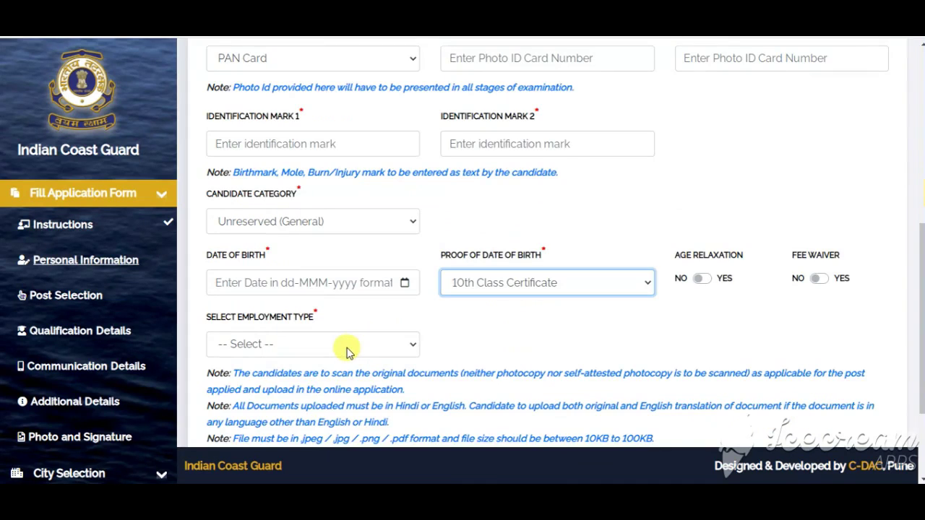
pyautogui.click(344, 345)
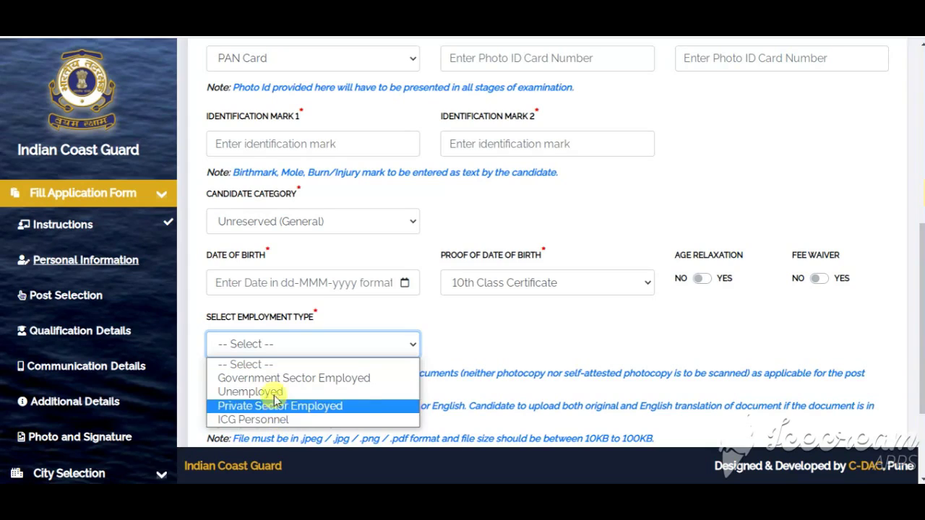
pyautogui.click(272, 420)
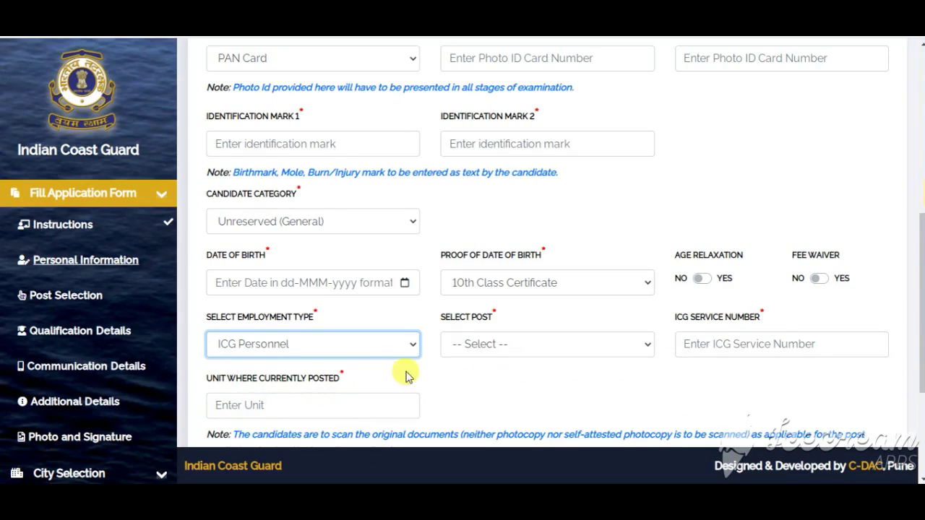
pyautogui.click(497, 347)
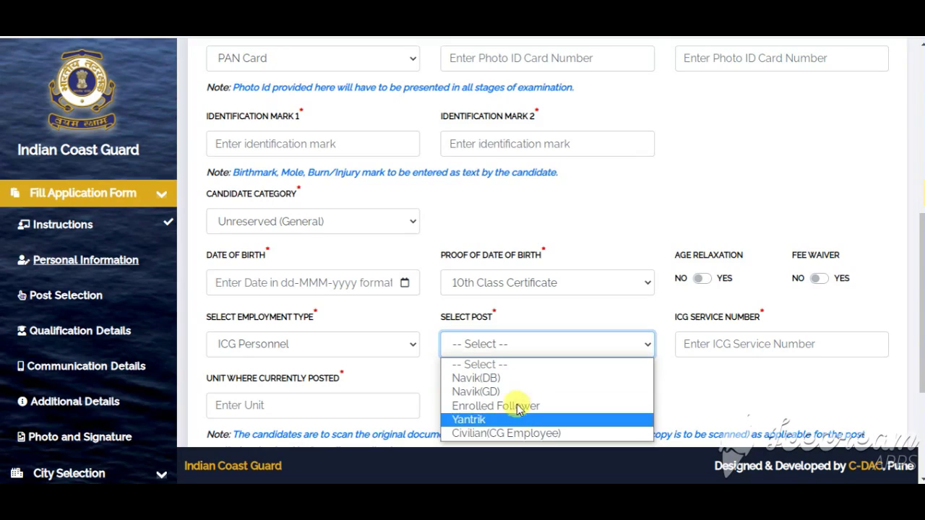
pyautogui.click(726, 349)
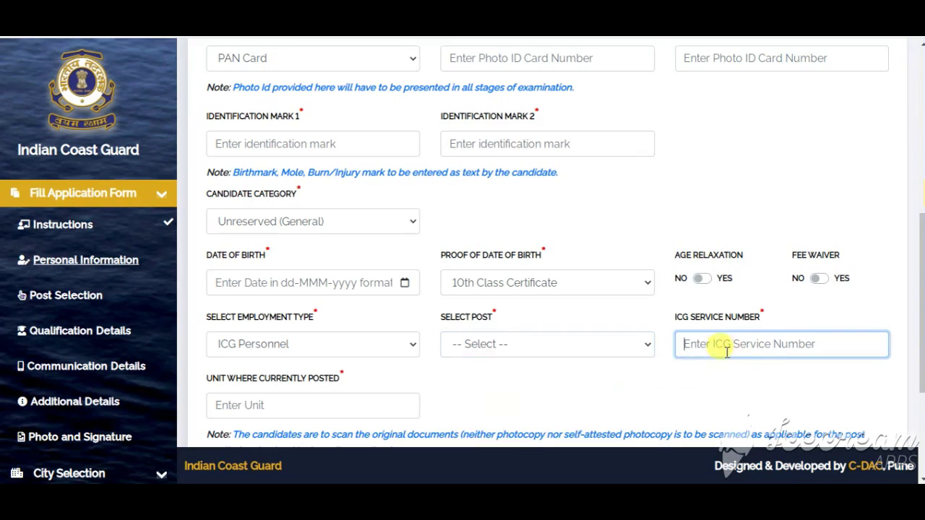
# - Change the employment type to Government Sector Employed and go through the organization name and experience in months fields
pyautogui.click(302, 344)
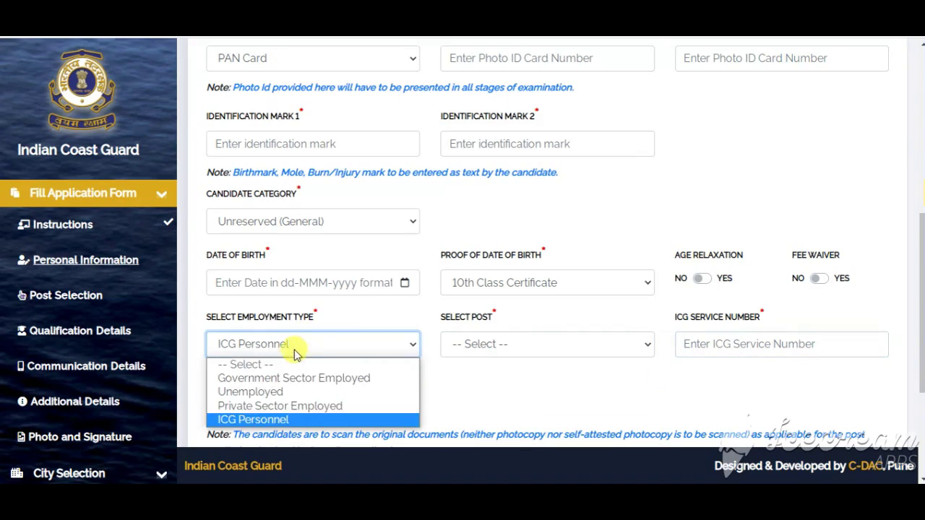
pyautogui.click(274, 381)
pyautogui.click(499, 344)
pyautogui.click(714, 344)
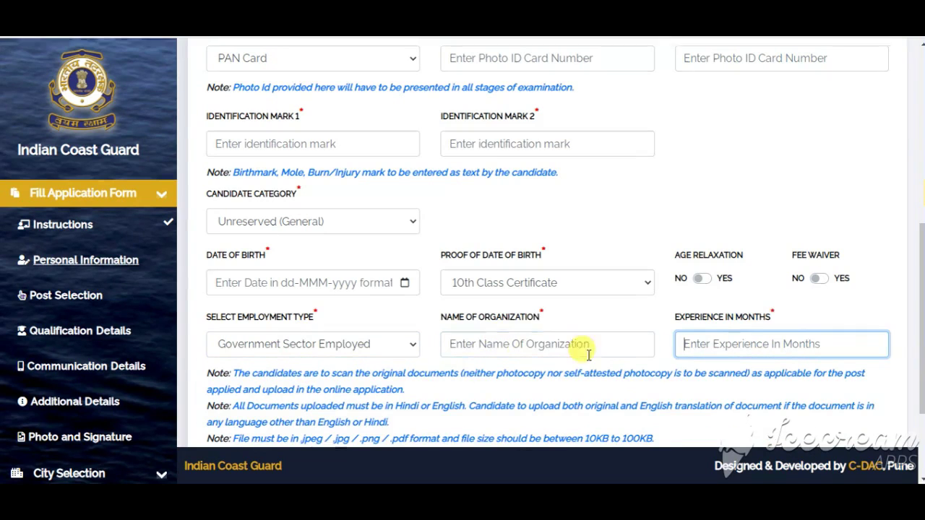
pyautogui.scroll(-2, 383, 369)
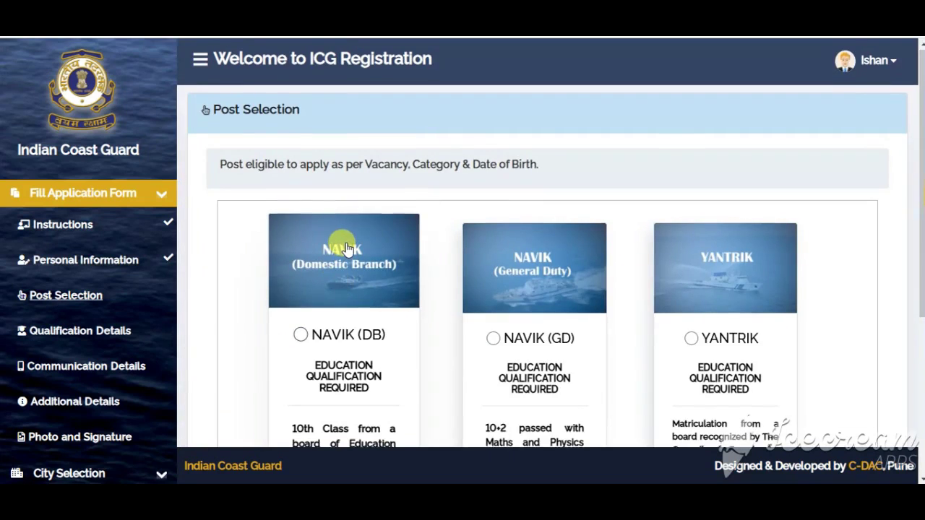
# - Review the required qualifications of the three posts and choose Yantrik with the Yantrik (Electrical) stream
pyautogui.scroll(-1, 347, 249)
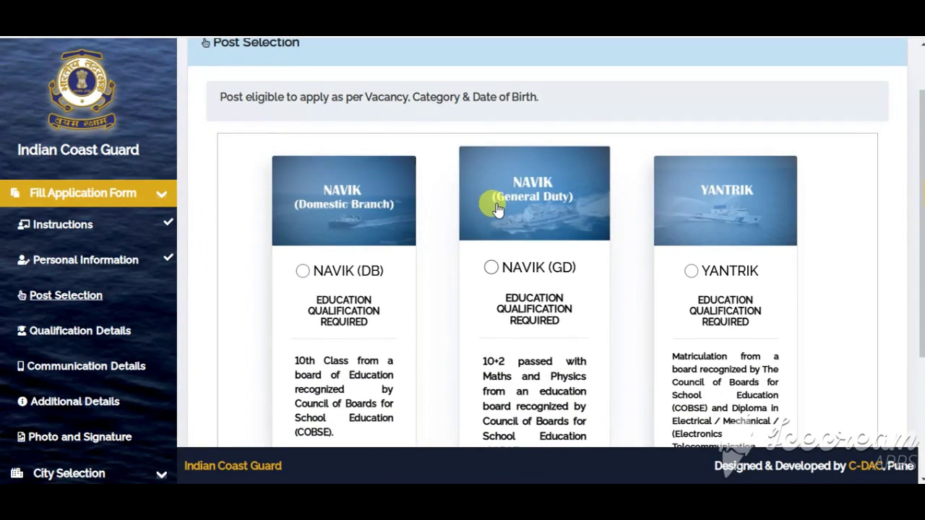
pyautogui.scroll(-1, 380, 242)
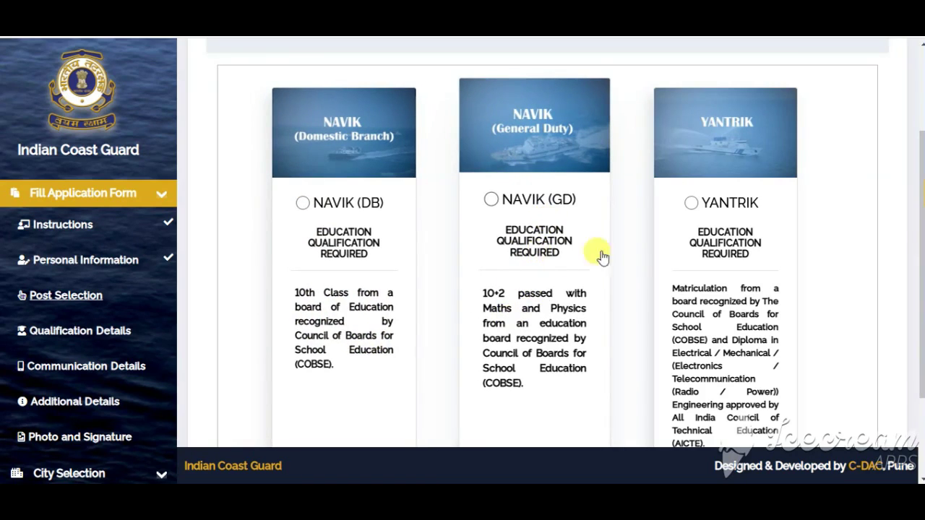
pyautogui.scroll(-1, 727, 238)
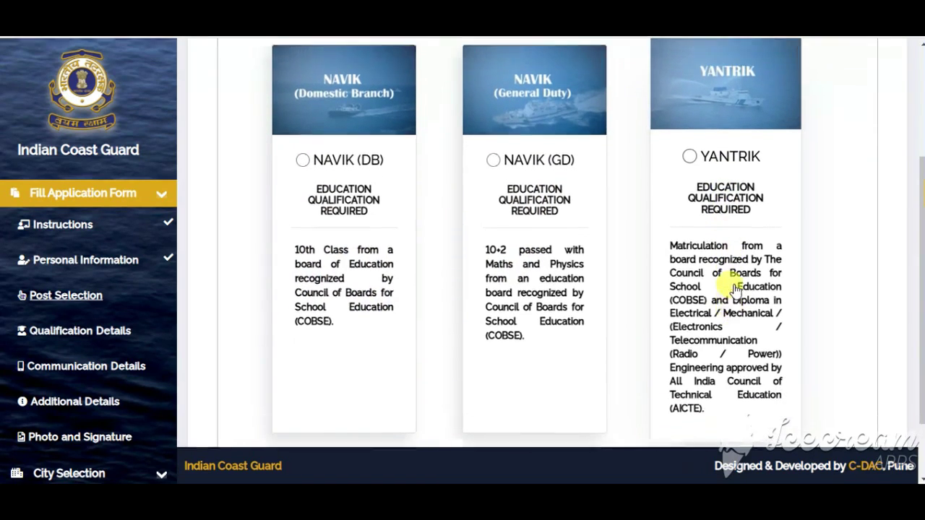
pyautogui.scroll(1, 735, 287)
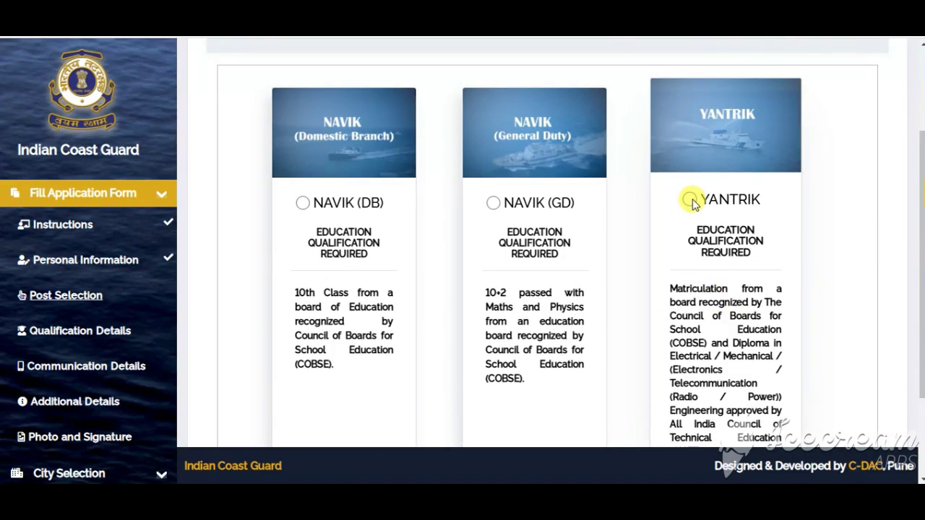
pyautogui.click(690, 201)
pyautogui.scroll(-5, 691, 247)
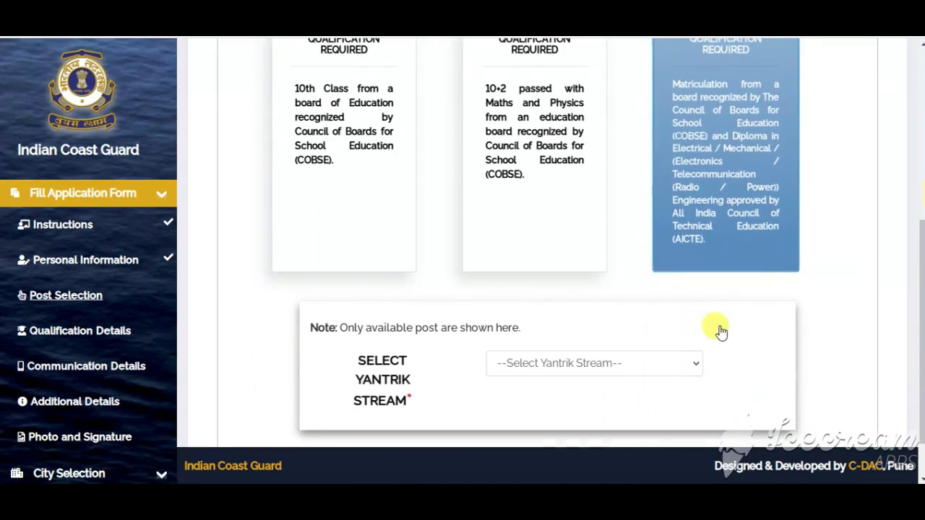
pyautogui.click(572, 363)
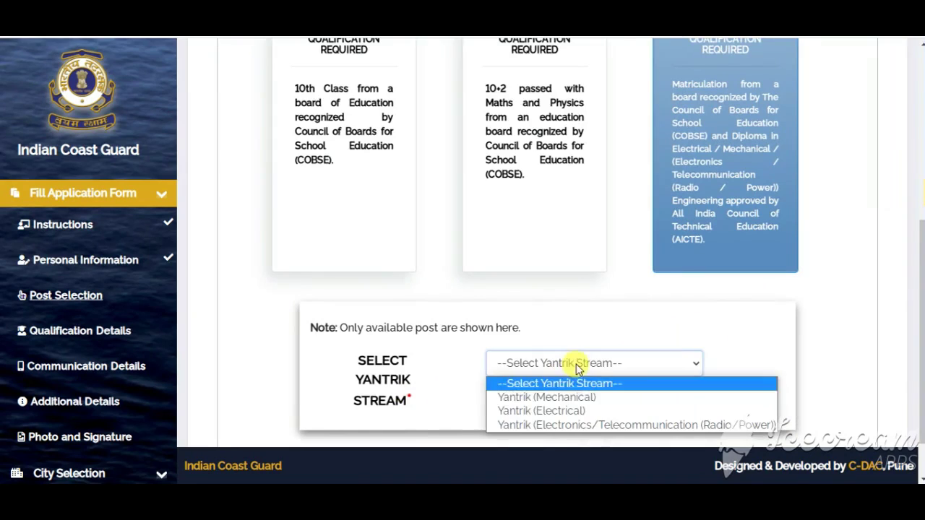
pyautogui.click(557, 413)
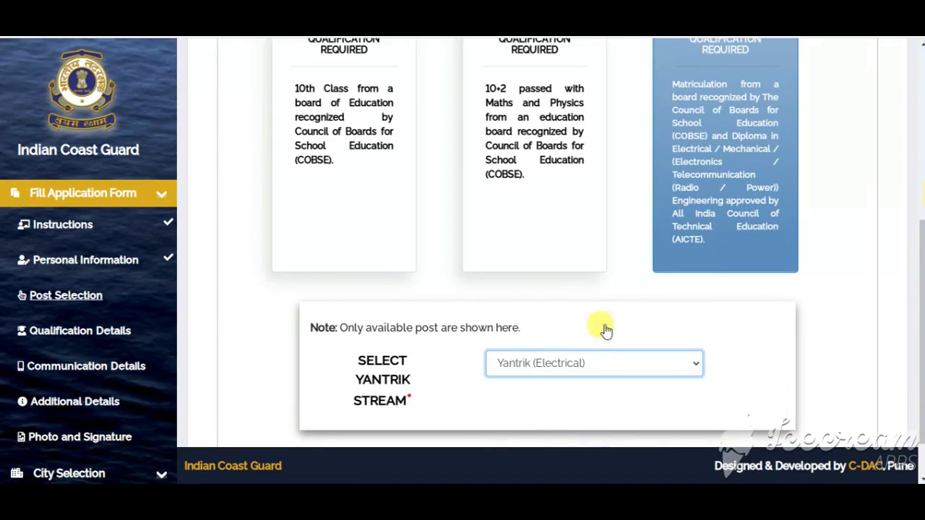
# - Switch the applied post to Navik (GD)
pyautogui.scroll(2, 701, 212)
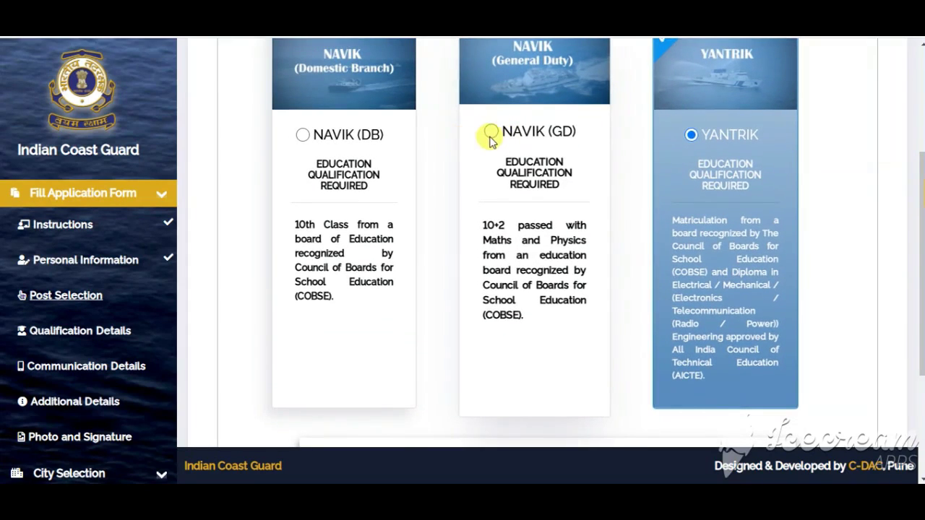
pyautogui.click(490, 134)
pyautogui.scroll(-1, 576, 330)
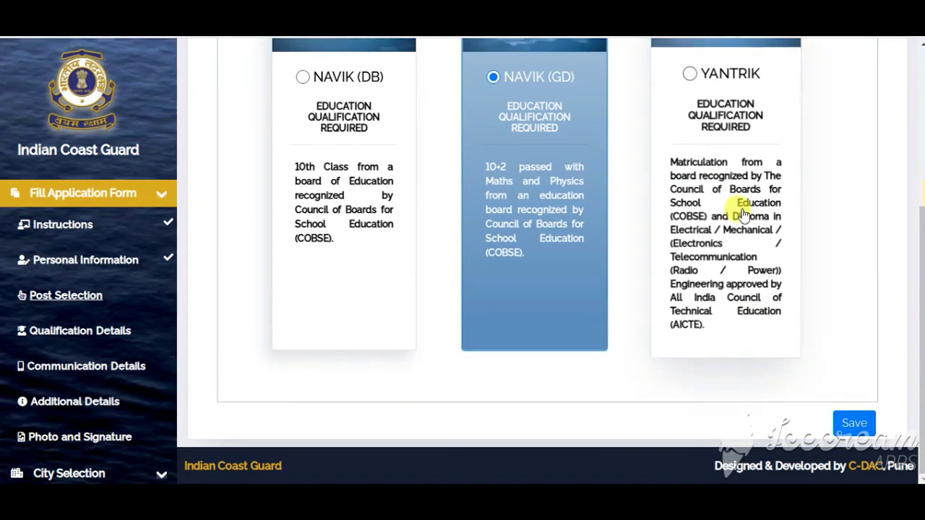
# - Choose the Yantrik post again, with Yantrik (Mechanical) as its stream
pyautogui.click(689, 75)
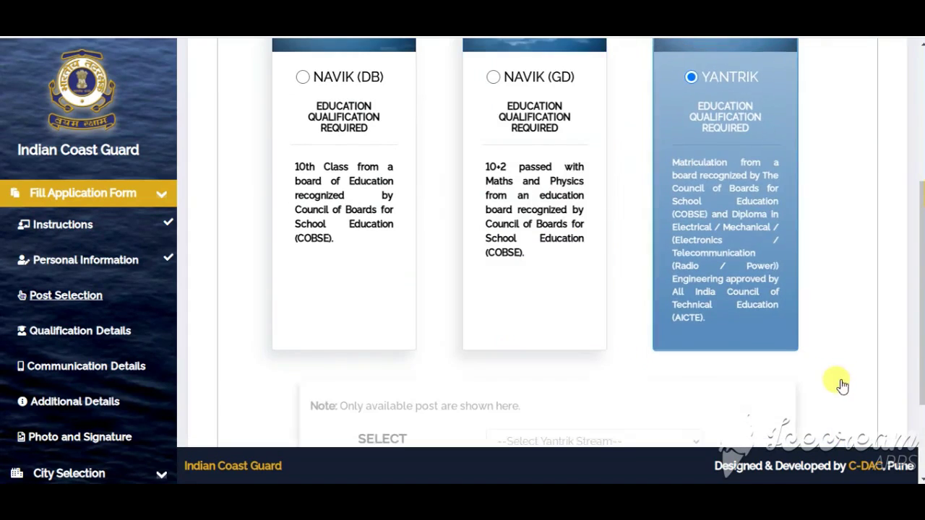
pyautogui.scroll(-2, 561, 268)
pyautogui.click(602, 305)
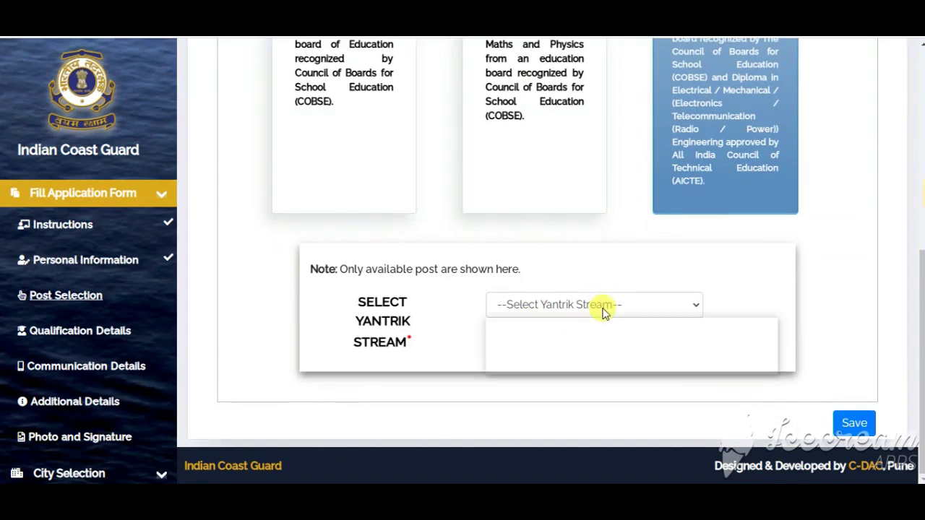
pyautogui.click(576, 339)
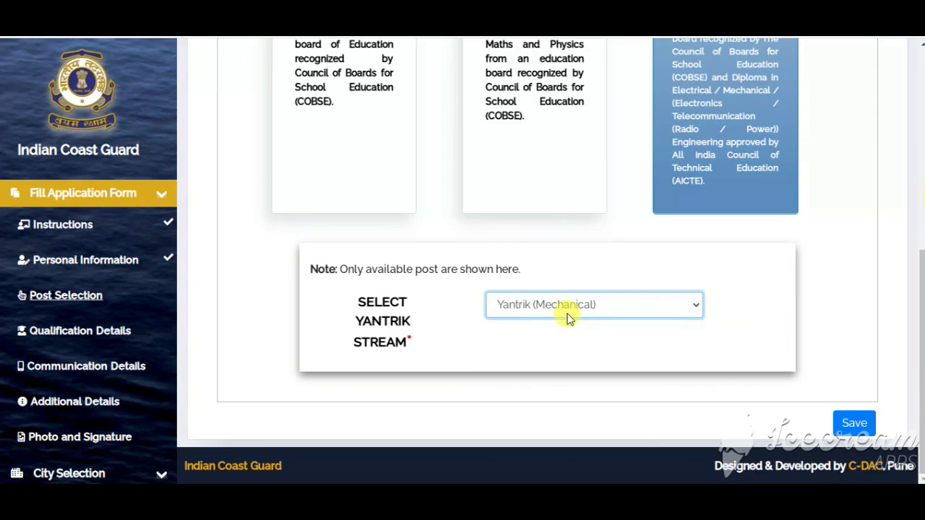
# - Select Navik (DB) as the applied post and save the post selection
pyautogui.scroll(6, 567, 319)
pyautogui.click(300, 335)
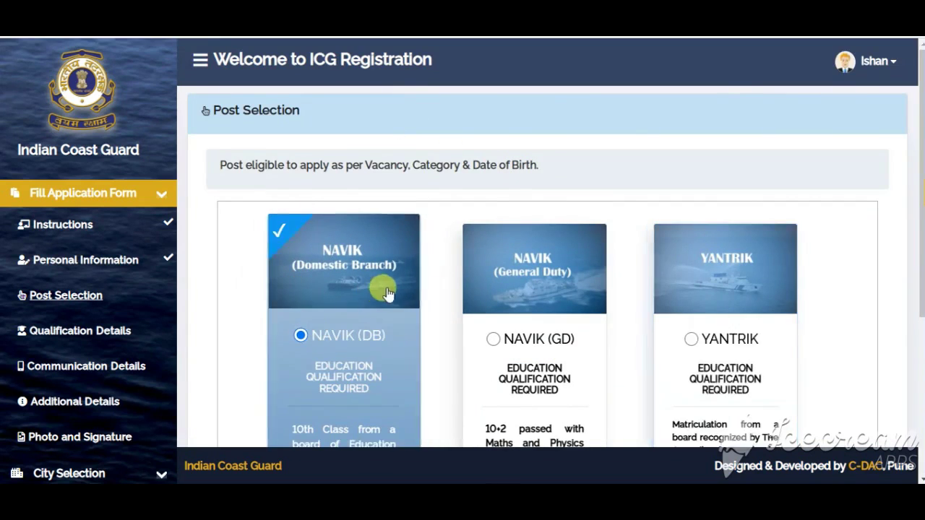
pyautogui.scroll(-4, 388, 293)
pyautogui.click(854, 424)
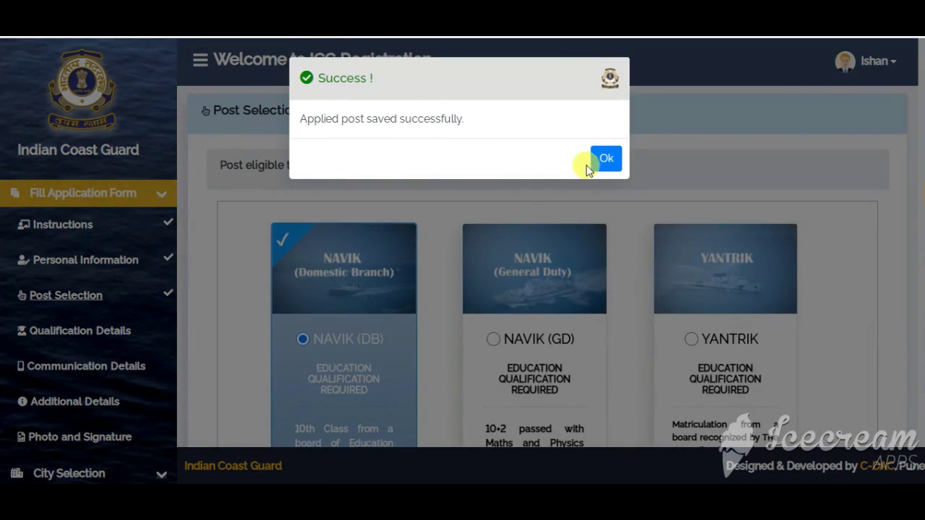
pyautogui.click(604, 159)
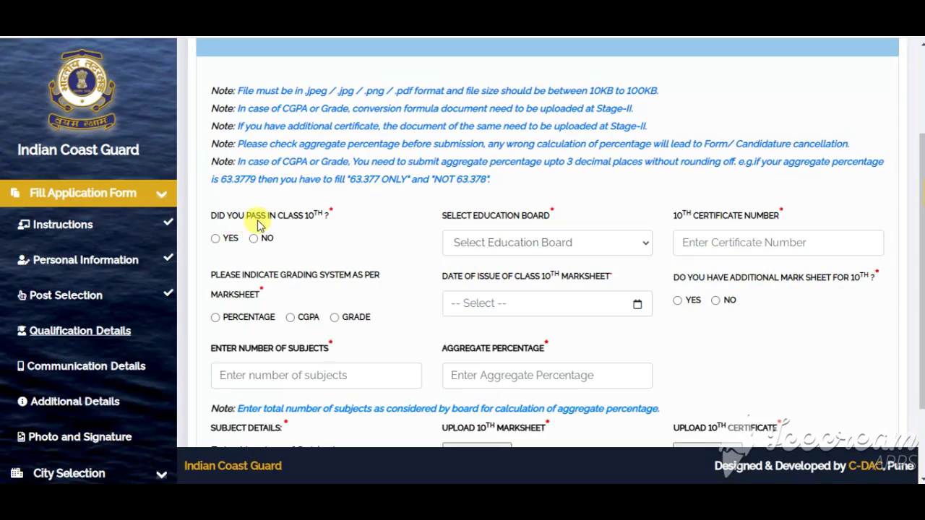
# - Answer Yes to passing Class 10th, choose U.P. Board of High School & Intermediate Education, and go to the certificate number field
pyautogui.click(216, 239)
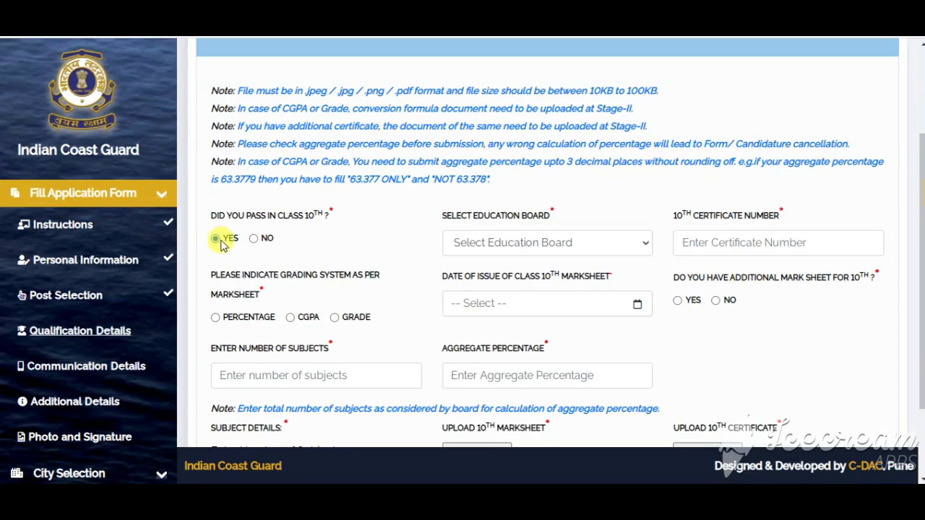
pyautogui.click(516, 242)
pyautogui.scroll(-1, 371, 178)
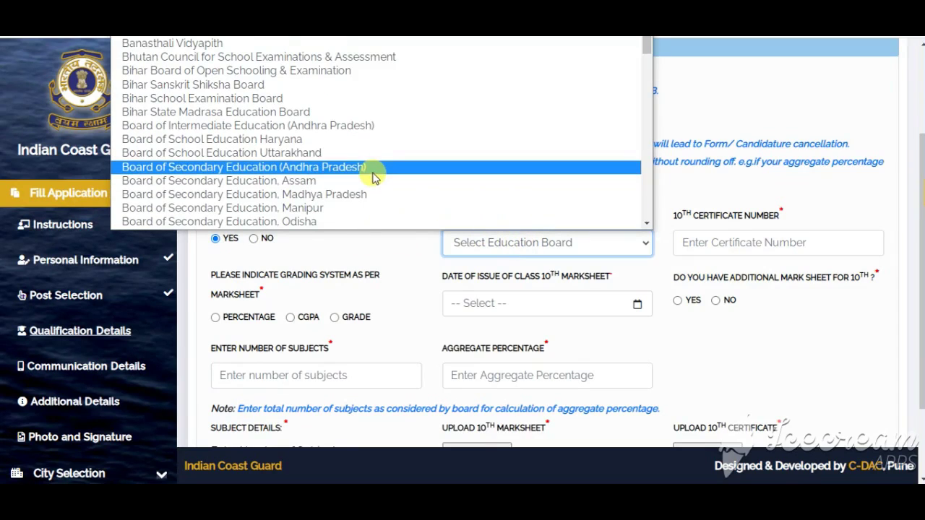
pyautogui.press('u')
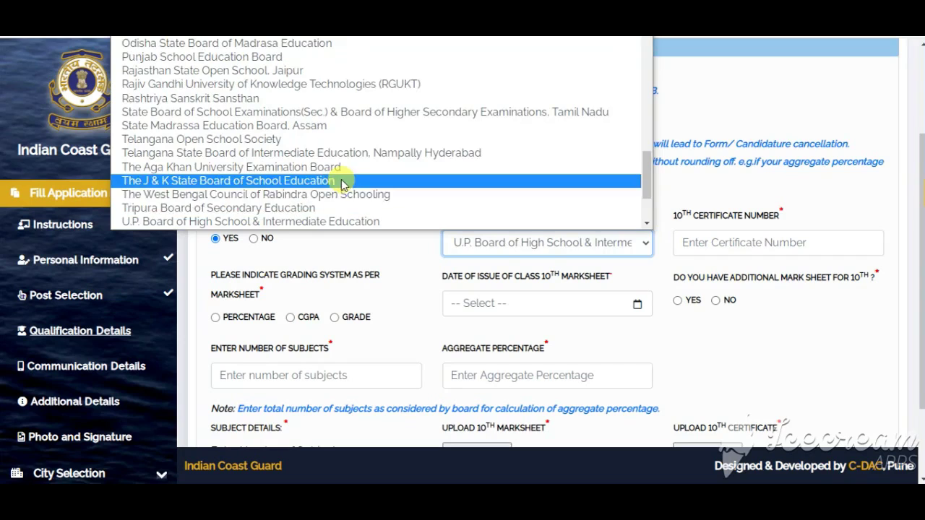
pyautogui.click(268, 219)
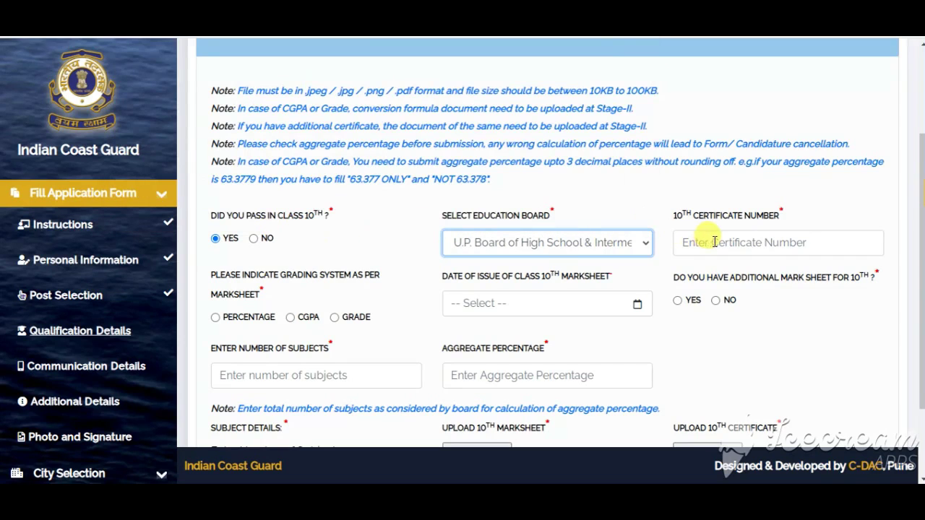
pyautogui.click(767, 247)
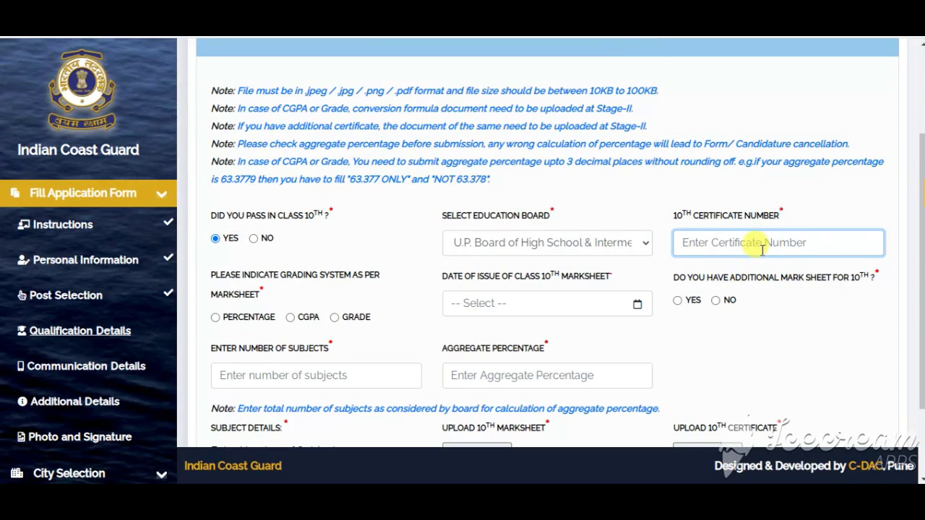
# - Set the 10th grading system to CGPA, go past the marksheet issue date, and answer Yes to having an additional mark sheet
pyautogui.click(216, 318)
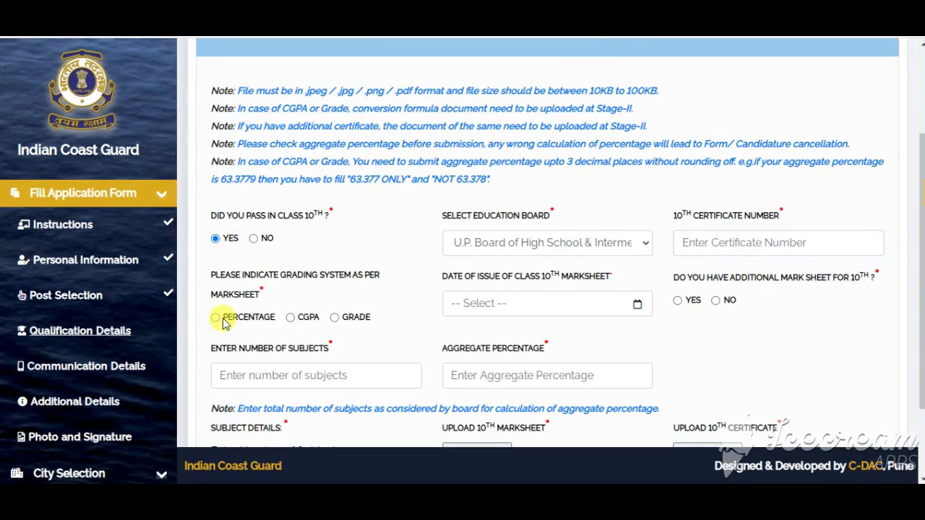
pyautogui.click(289, 319)
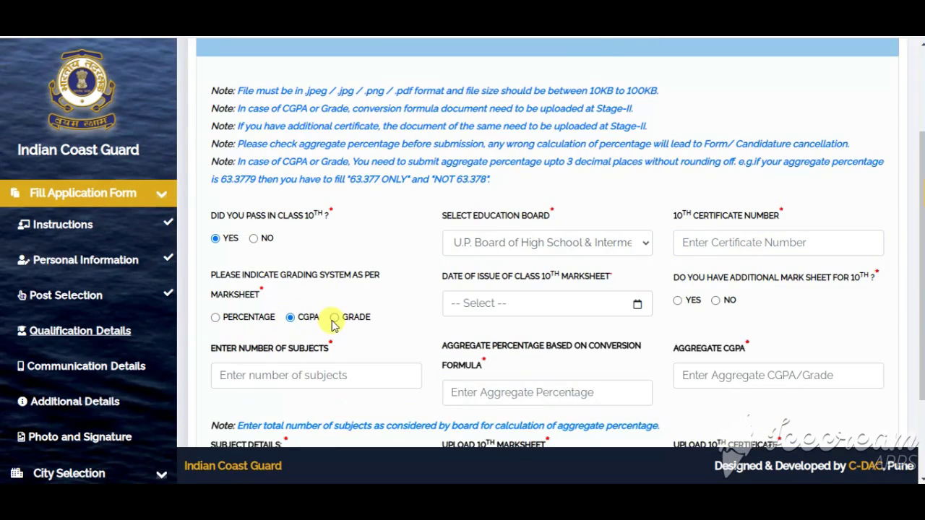
pyautogui.click(533, 309)
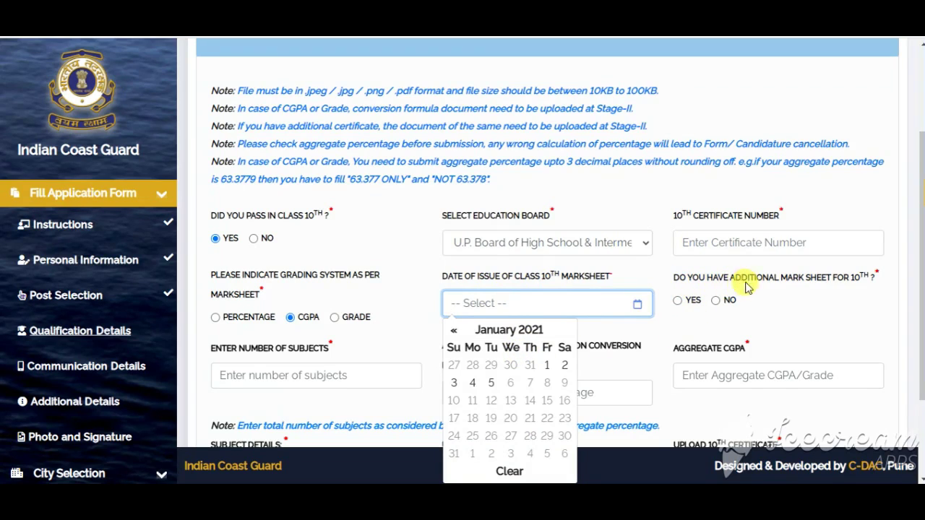
pyautogui.click(677, 301)
# - Set the number of 10th subjects to 1 and go to the subject name field in the subject details table
pyautogui.scroll(-2, 506, 325)
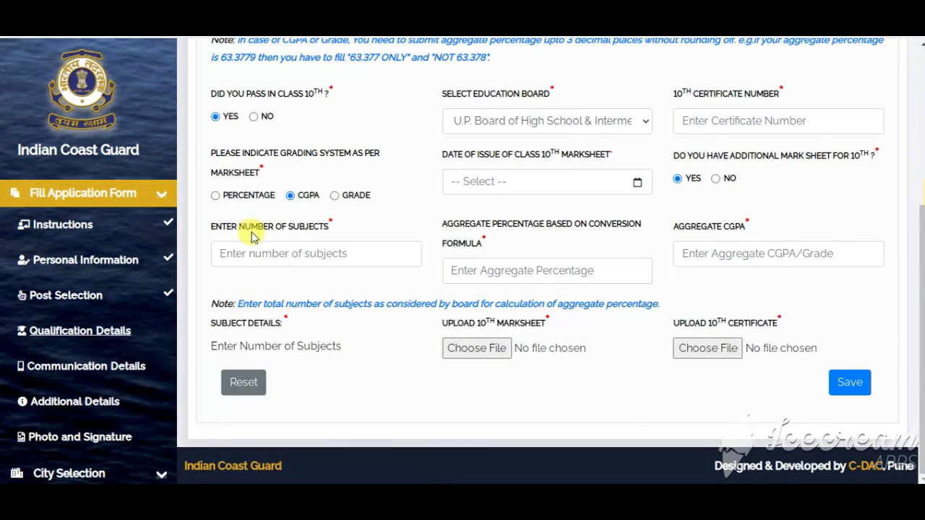
pyautogui.click(407, 255)
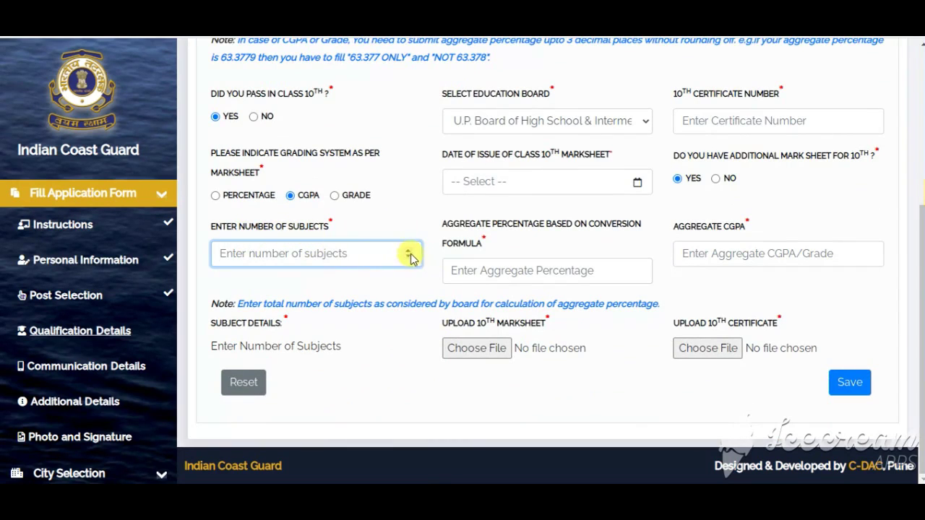
pyautogui.click(409, 251)
pyautogui.scroll(-1, 406, 256)
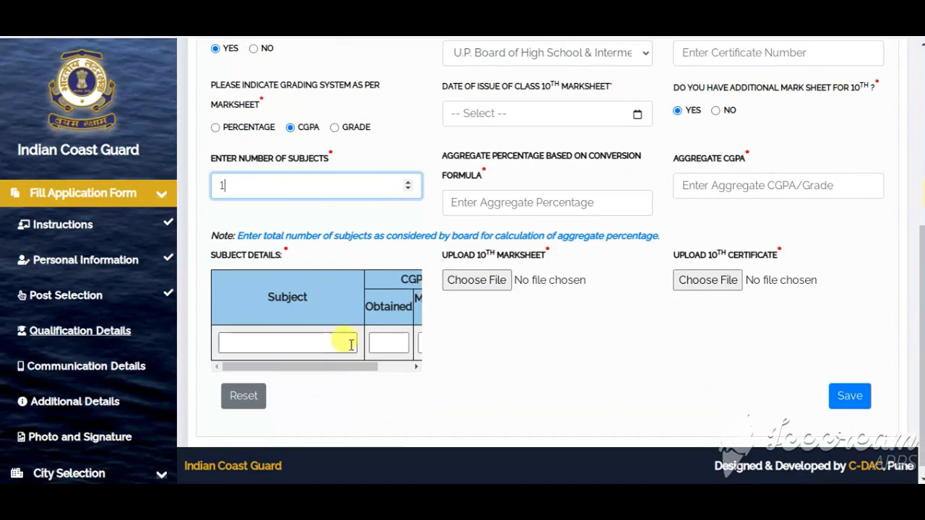
pyautogui.click(309, 345)
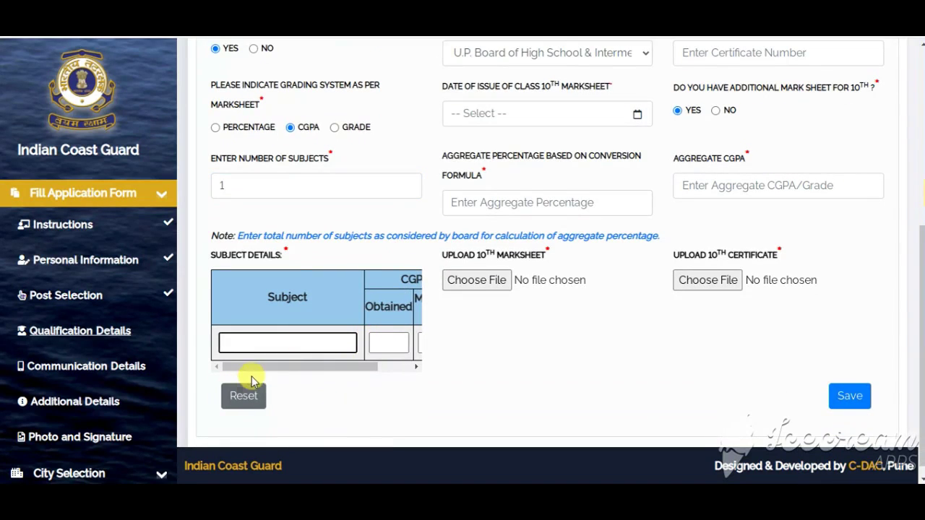
# - Examine the CGPA columns of the subject details table, the 10th marksheet and certificate uploads, and the qualification notes
pyautogui.moveTo(252, 367); pyautogui.dragTo(324, 368)
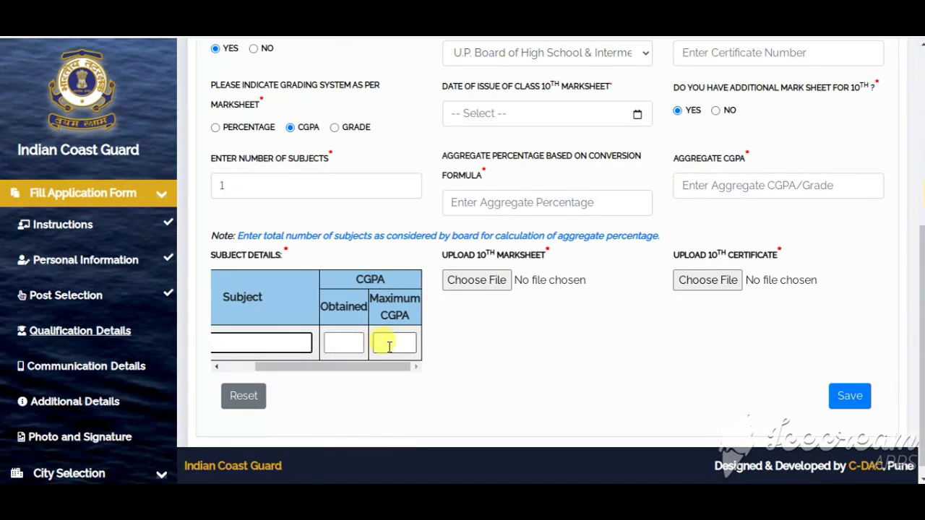
pyautogui.moveTo(382, 367); pyautogui.dragTo(351, 367)
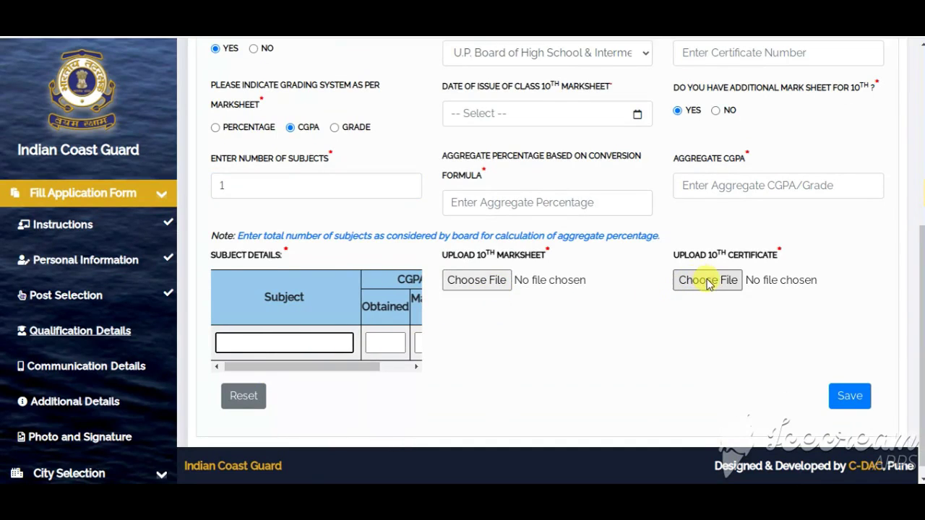
pyautogui.scroll(-1, 707, 285)
pyautogui.click(540, 344)
pyautogui.scroll(1, 520, 320)
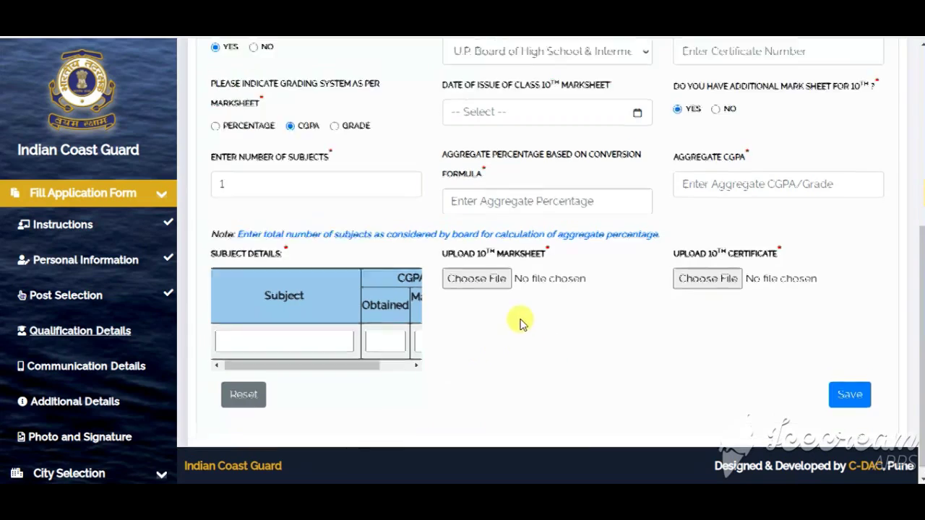
pyautogui.scroll(3, 520, 320)
pyautogui.scroll(2, 388, 256)
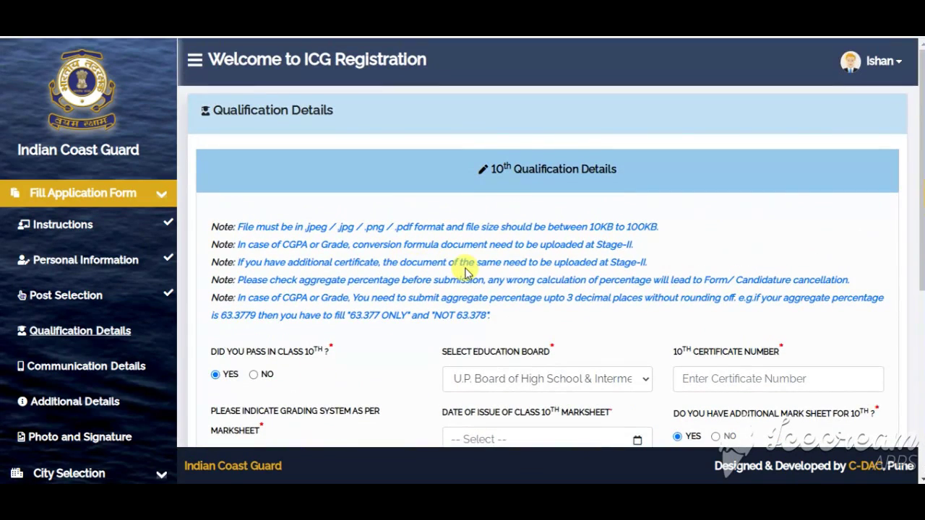
# - Check the completed percentage-based 10th qualification entries and uploaded documents, and save the qualification details
pyautogui.scroll(-3, 659, 294)
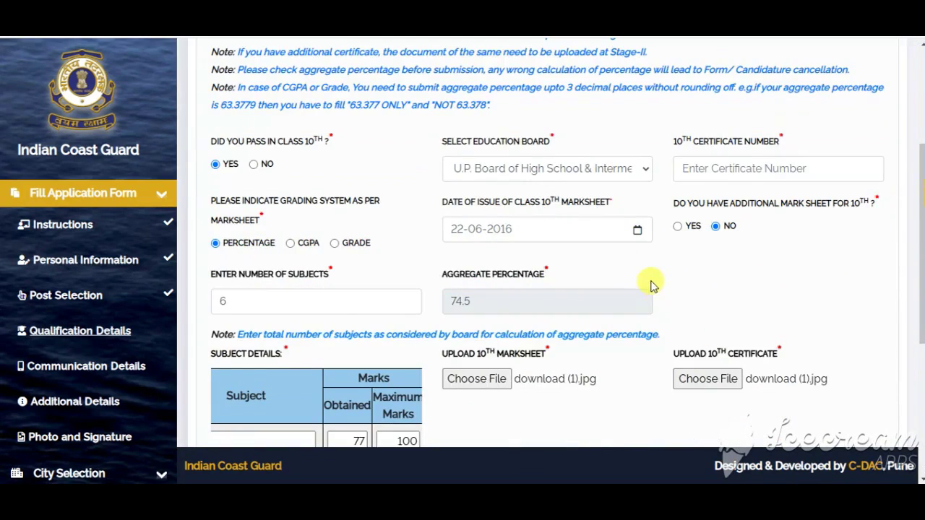
pyautogui.scroll(-1, 654, 287)
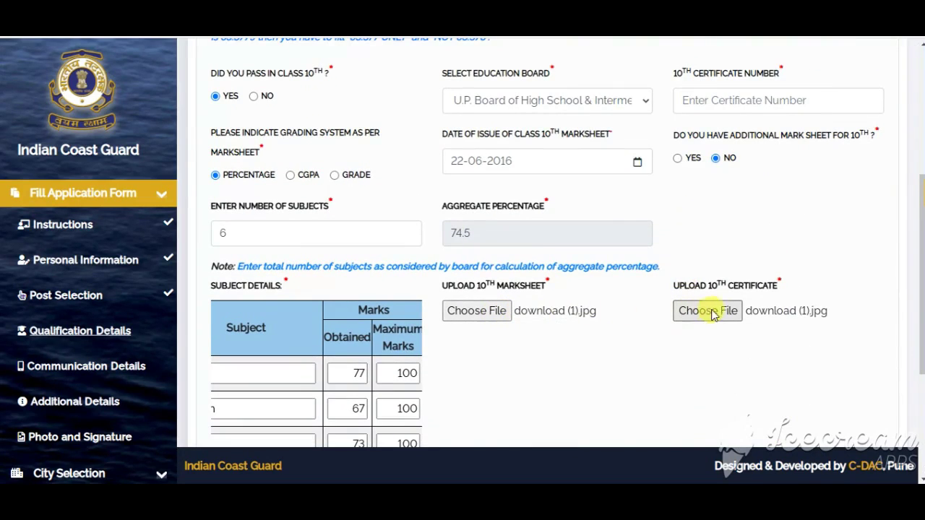
pyautogui.scroll(-3, 450, 282)
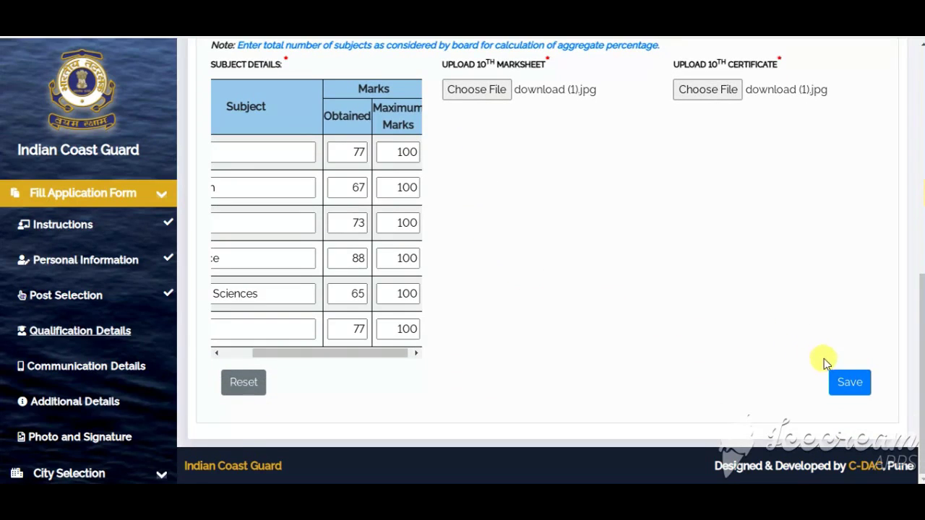
pyautogui.click(842, 382)
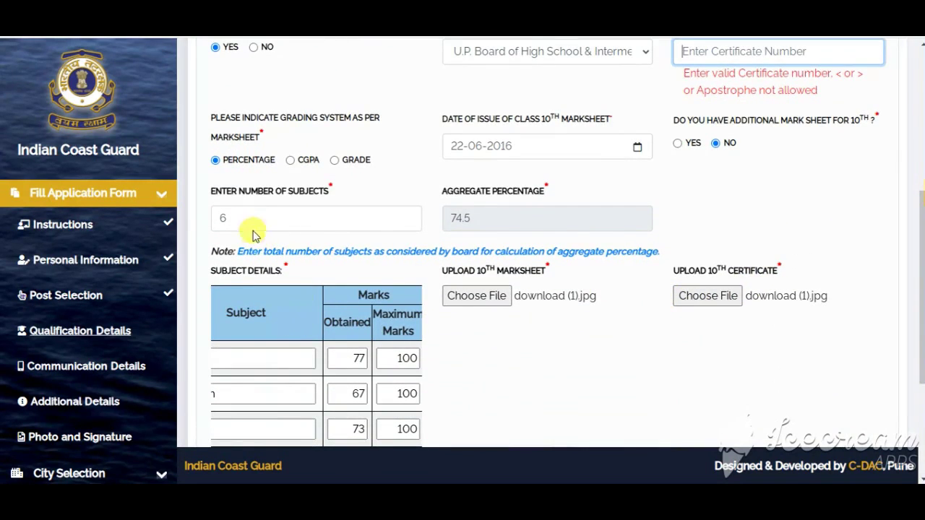
pyautogui.click(407, 217)
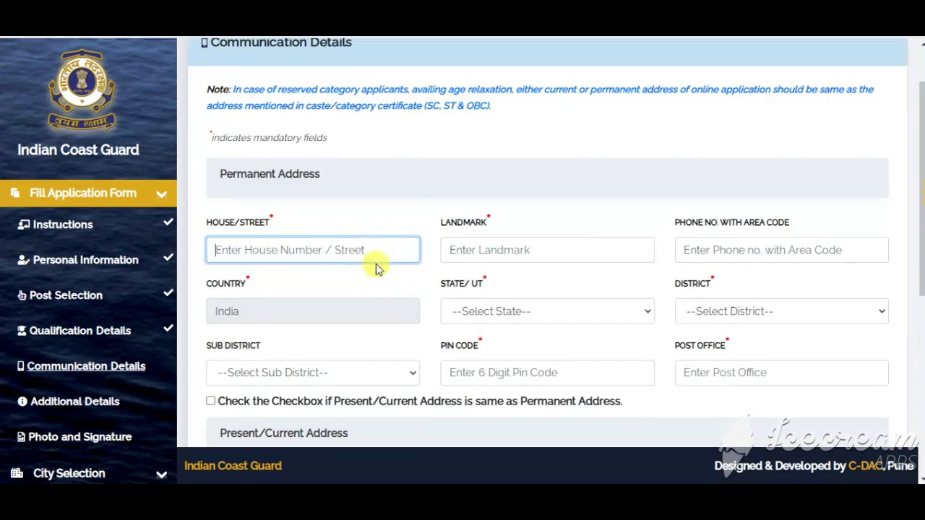
# - Examine the communication details note and visit the house/street, landmark and phone number fields of the permanent address
pyautogui.scroll(-1, 361, 250)
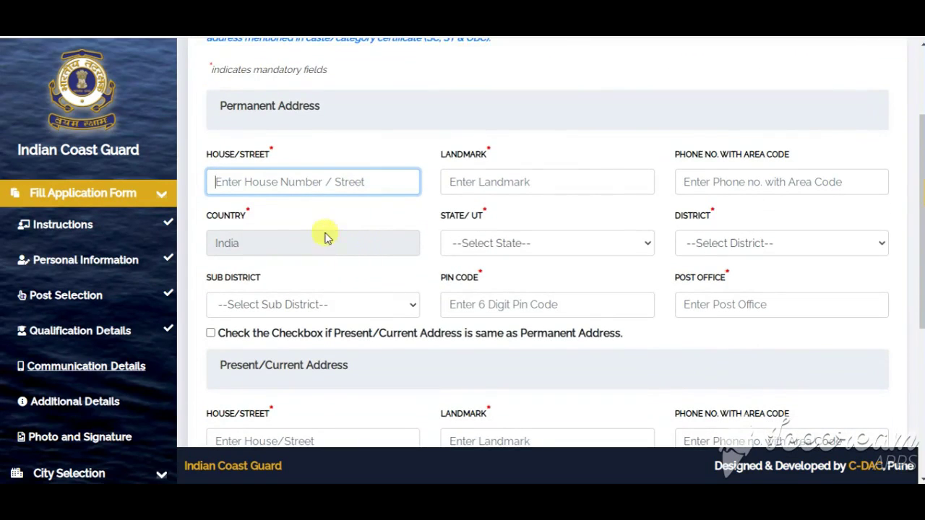
pyautogui.scroll(2, 318, 182)
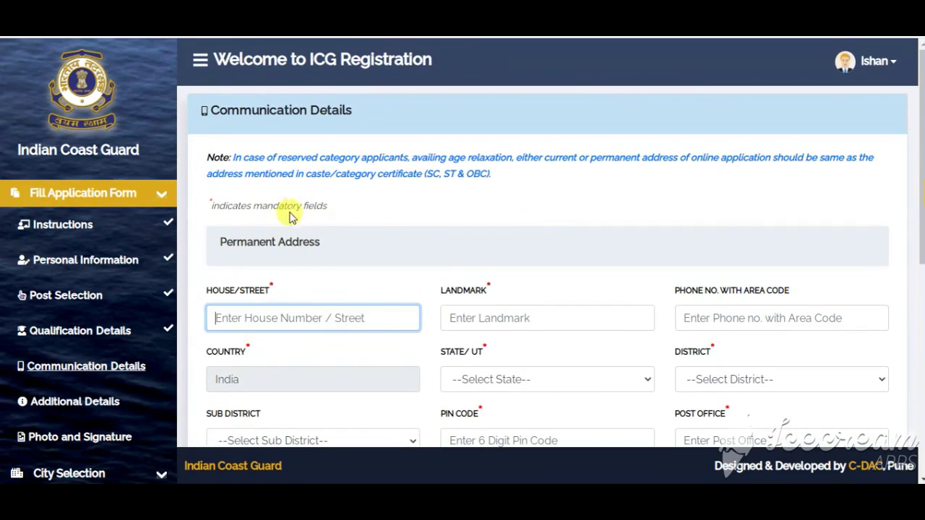
pyautogui.scroll(-2, 291, 218)
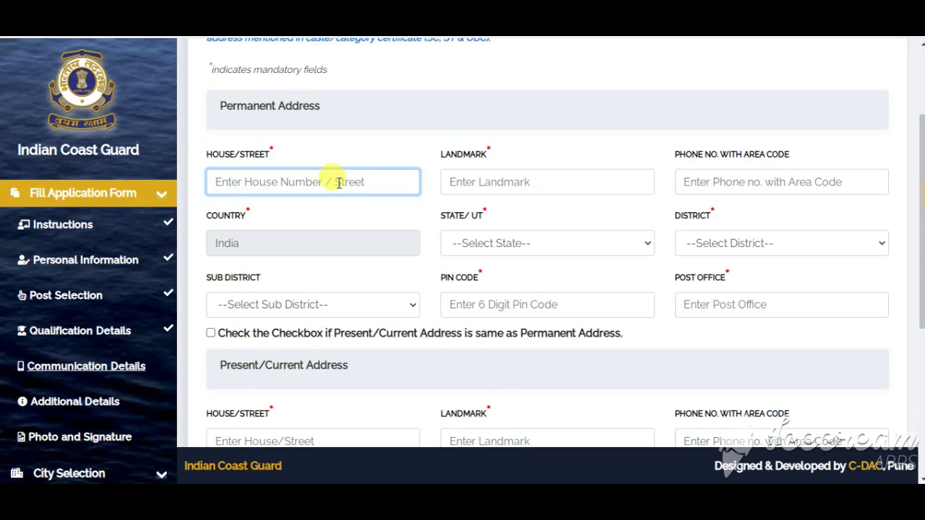
pyautogui.scroll(1, 338, 182)
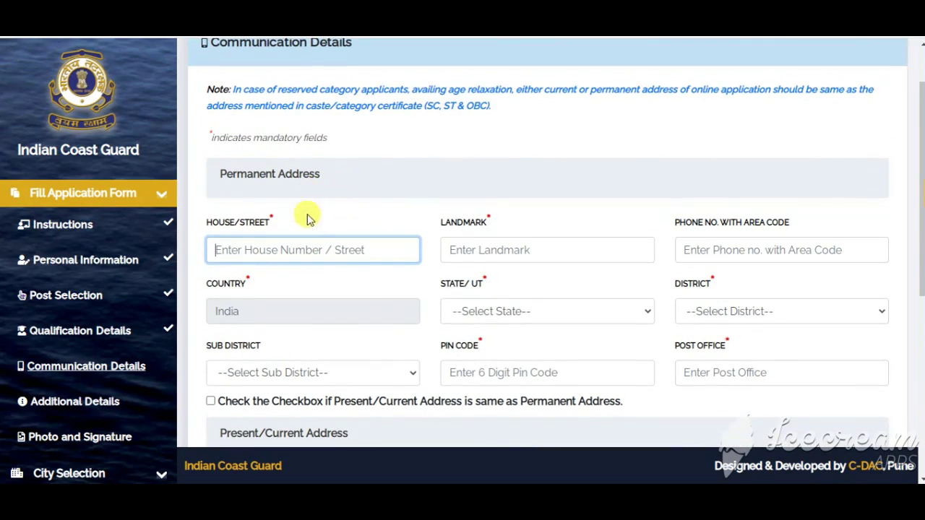
pyautogui.click(486, 247)
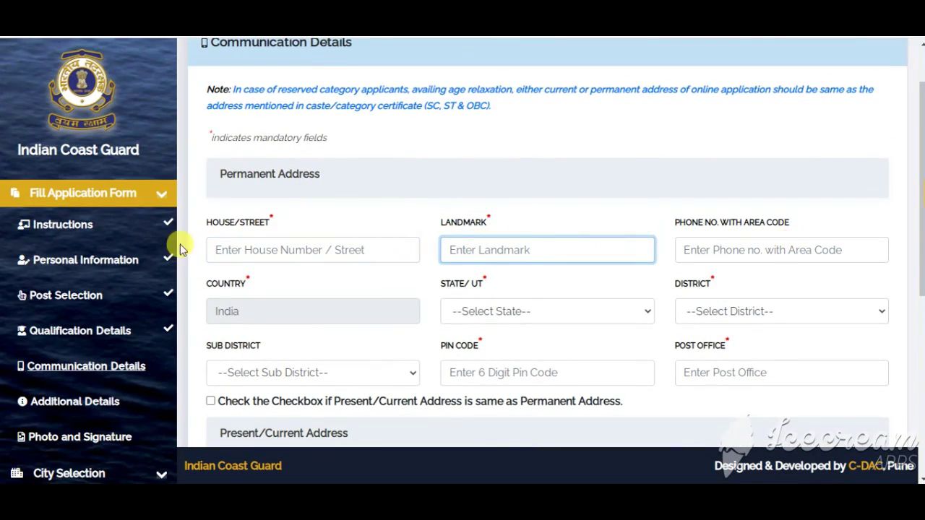
pyautogui.click(287, 250)
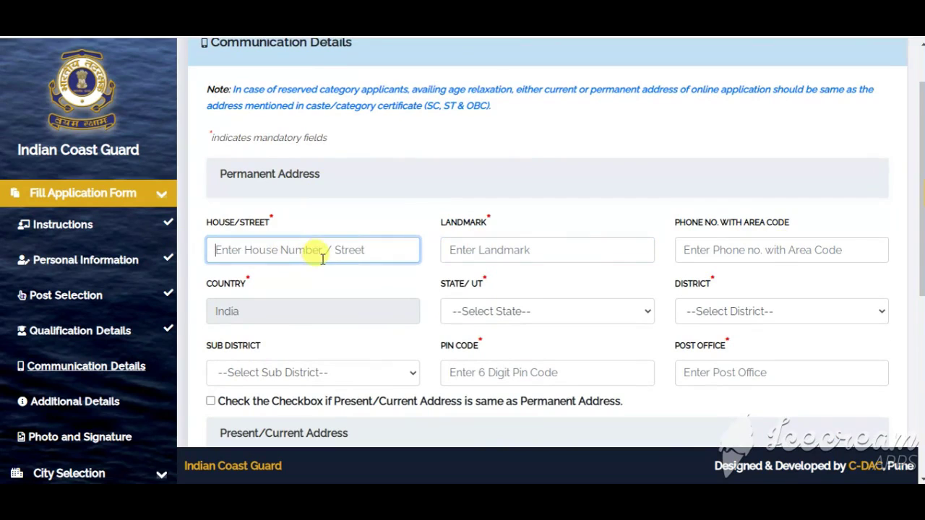
pyautogui.click(733, 253)
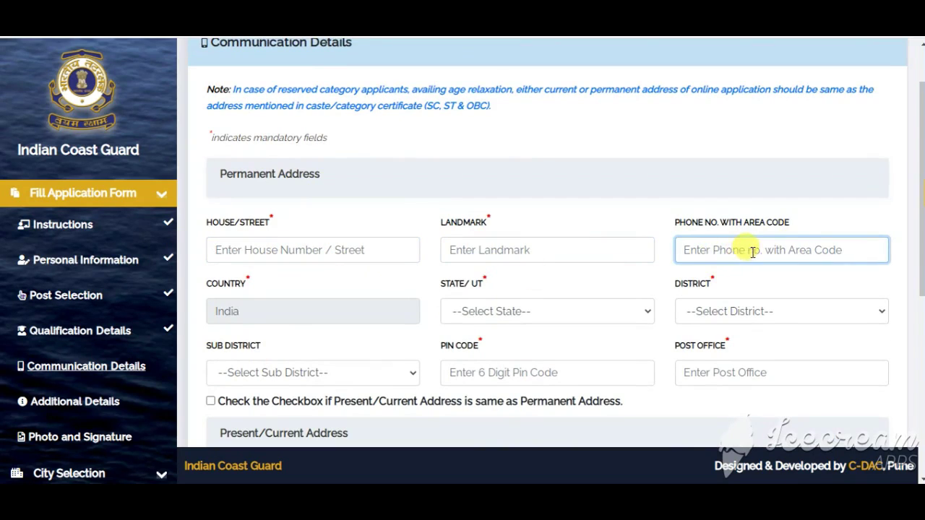
# - Set the permanent address state to Uttar Pradesh, with Agra as both district and sub district
pyautogui.scroll(-2, 744, 248)
pyautogui.click(560, 176)
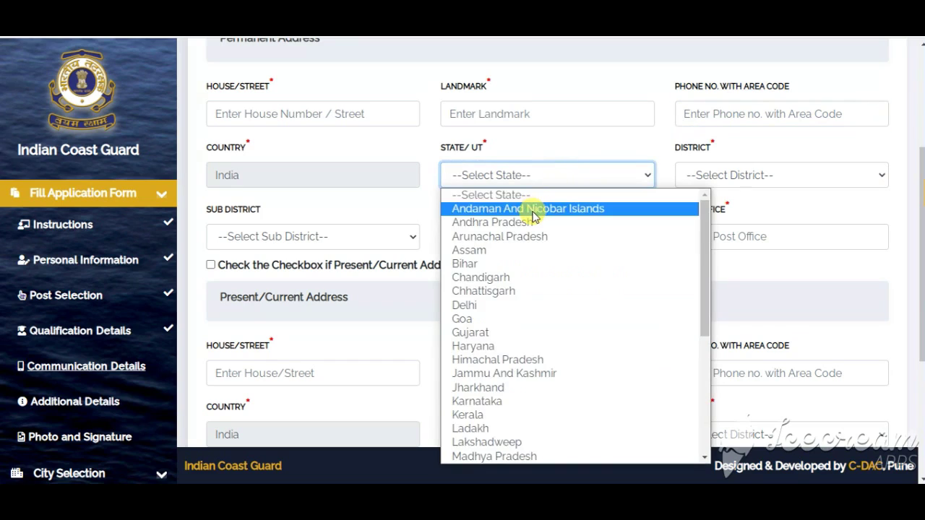
pyautogui.press('u')
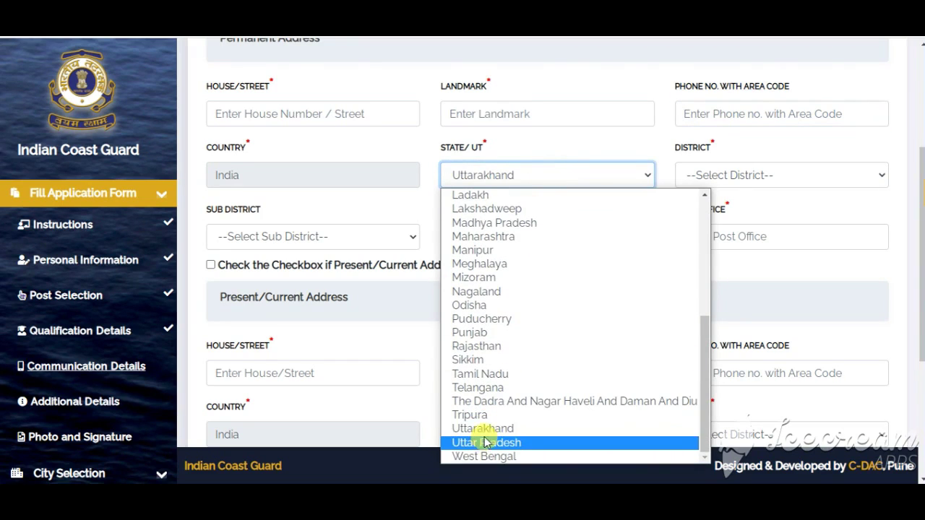
pyautogui.click(487, 442)
pyautogui.click(693, 175)
pyautogui.click(704, 209)
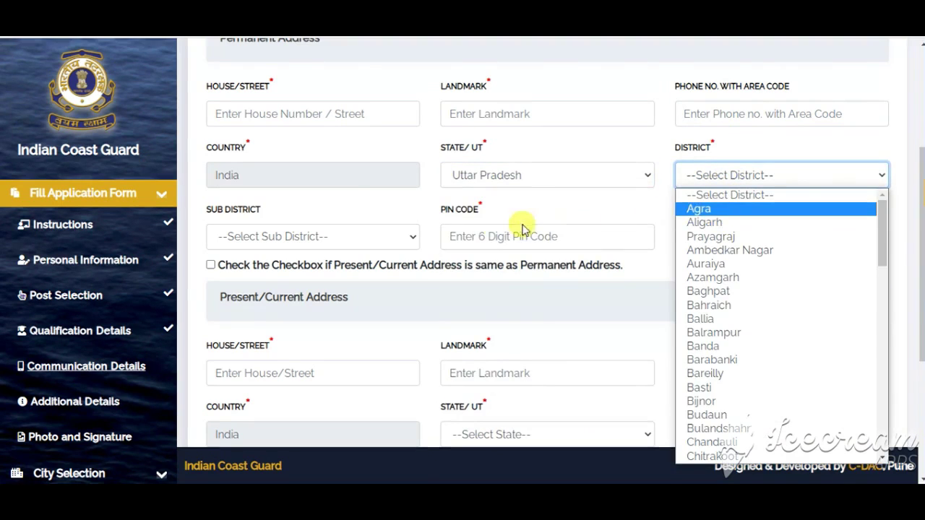
pyautogui.click(336, 243)
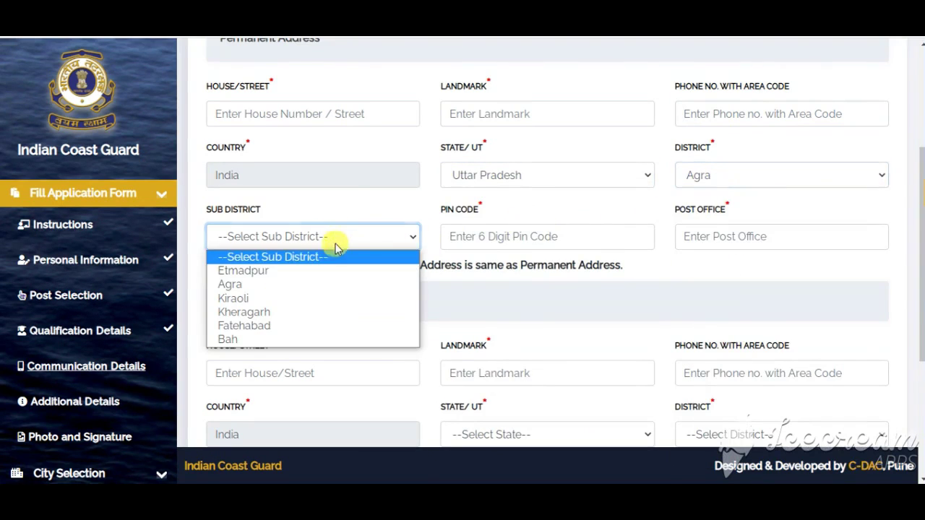
pyautogui.click(279, 284)
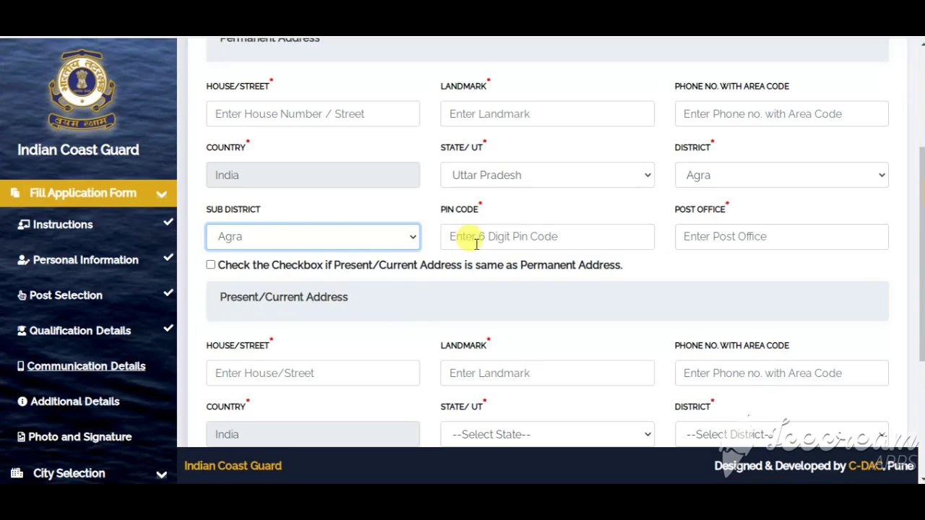
# - Visit the permanent address pin code and post office fields and examine the same-address option and present address section
pyautogui.click(564, 244)
pyautogui.click(771, 236)
pyautogui.scroll(-3, 686, 271)
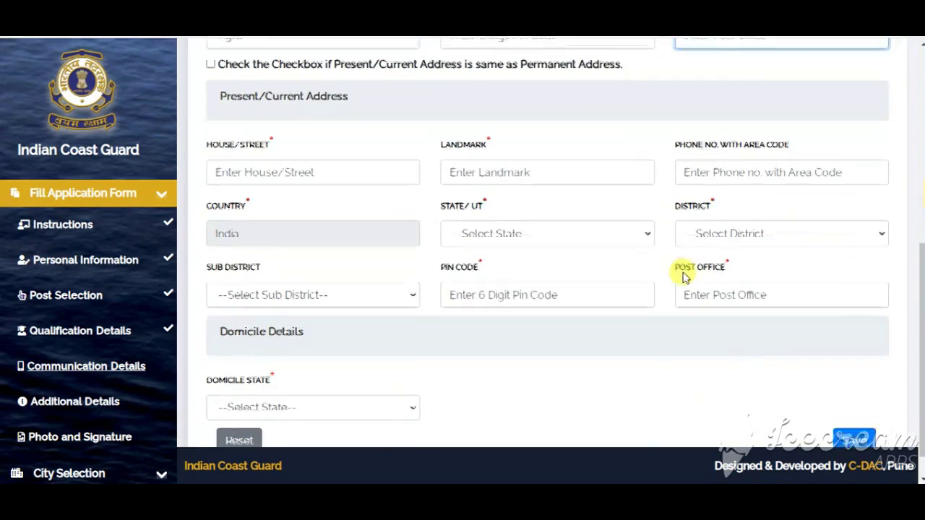
pyautogui.scroll(2, 289, 184)
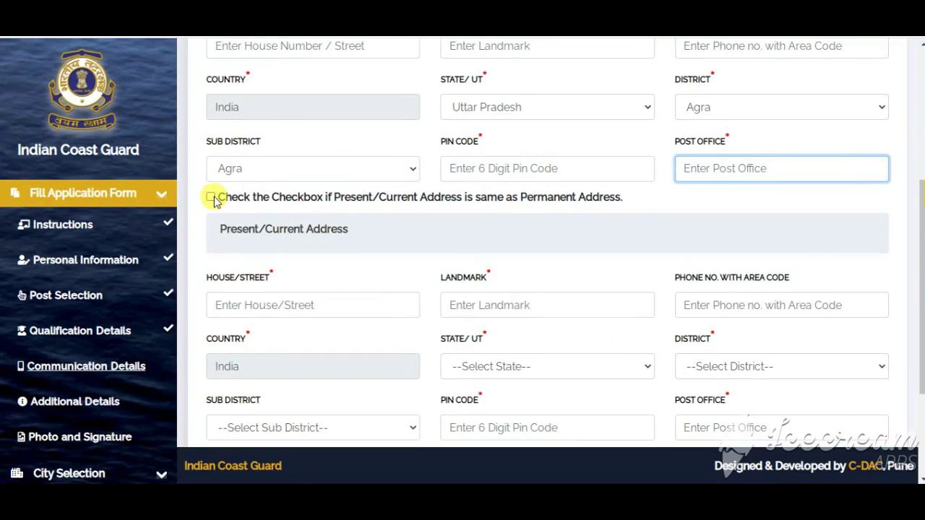
# - Set the domicile state to Uttar Pradesh in the domicile details
pyautogui.scroll(-3, 213, 201)
pyautogui.click(300, 377)
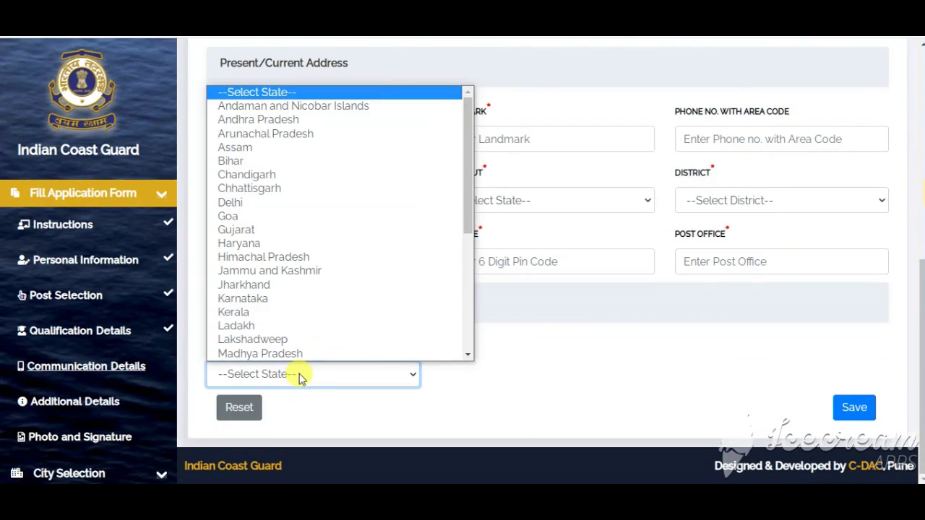
pyautogui.click(343, 374)
pyautogui.click(382, 381)
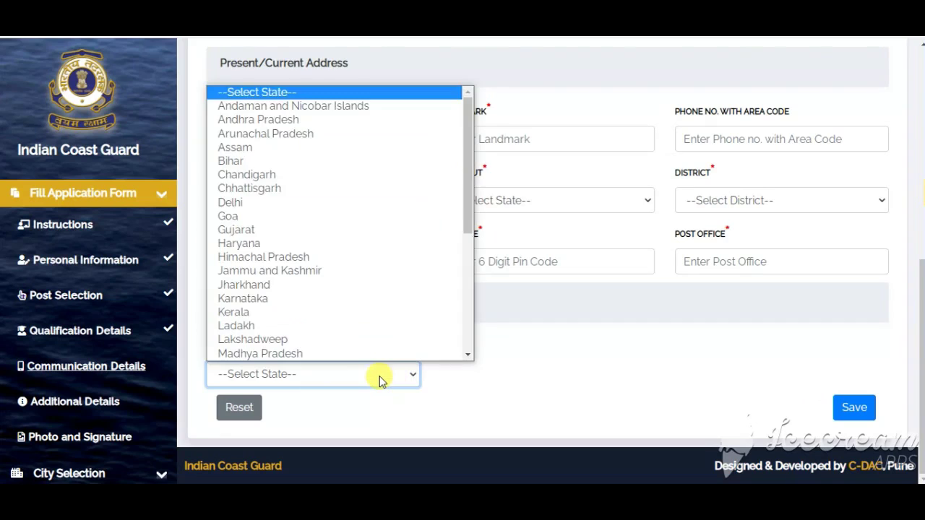
pyautogui.press('u')
pyautogui.scroll(-1, 322, 349)
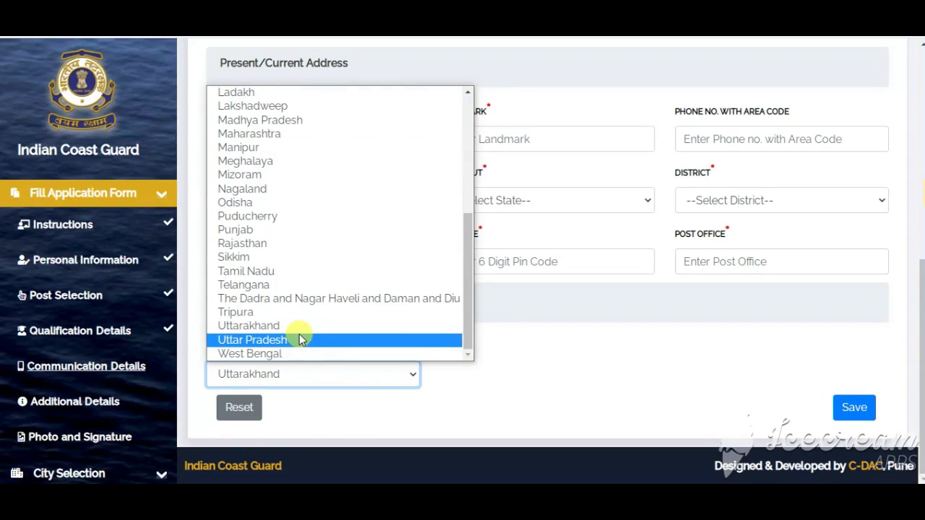
pyautogui.click(299, 334)
pyautogui.scroll(2, 698, 392)
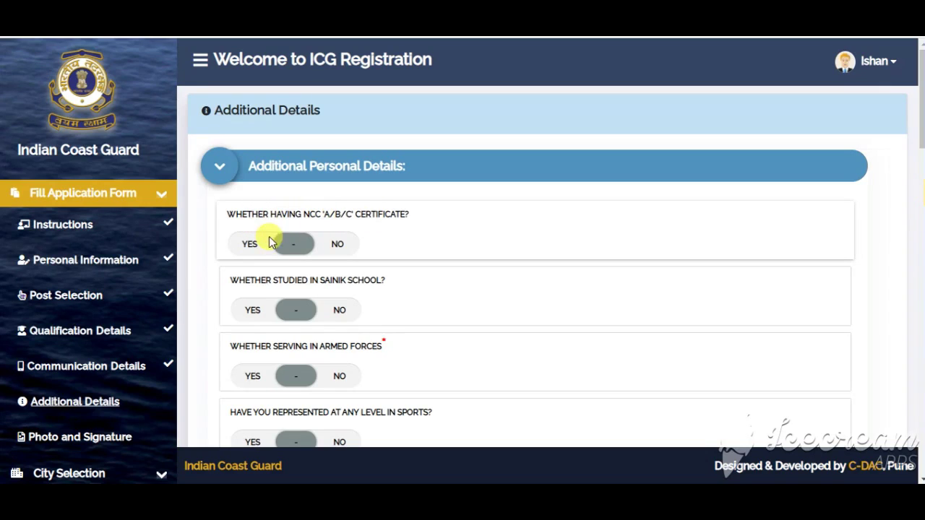
# - Answer No to having an NCC A/B/C certificate and No to having studied in Sainik School
pyautogui.click(316, 246)
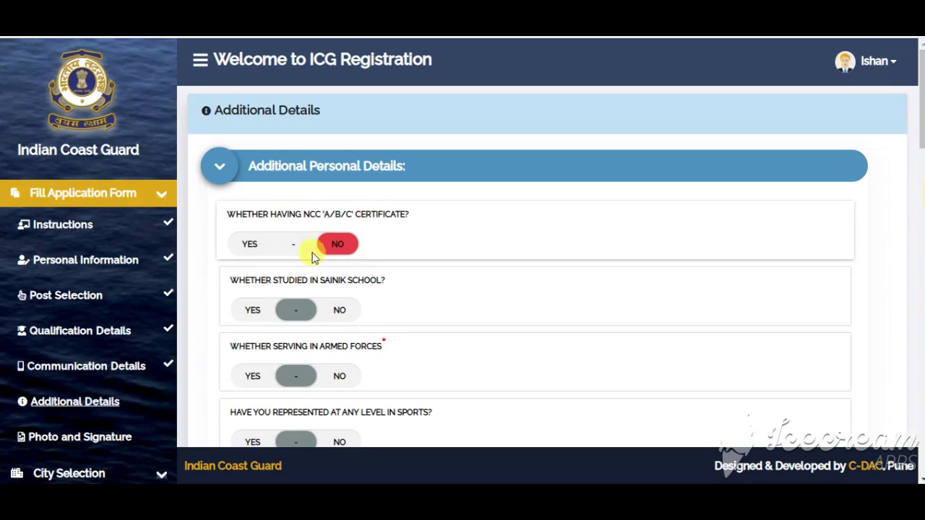
pyautogui.click(331, 243)
pyautogui.click(336, 243)
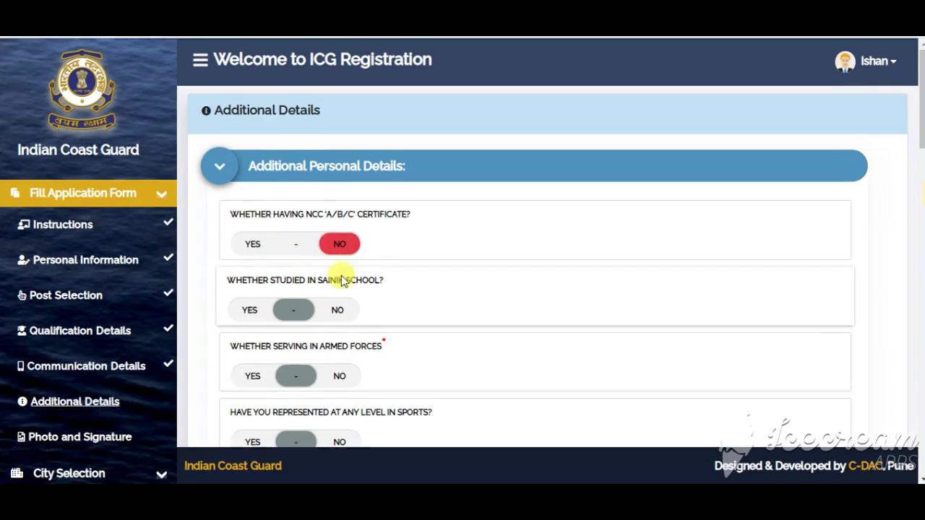
pyautogui.scroll(-2, 325, 238)
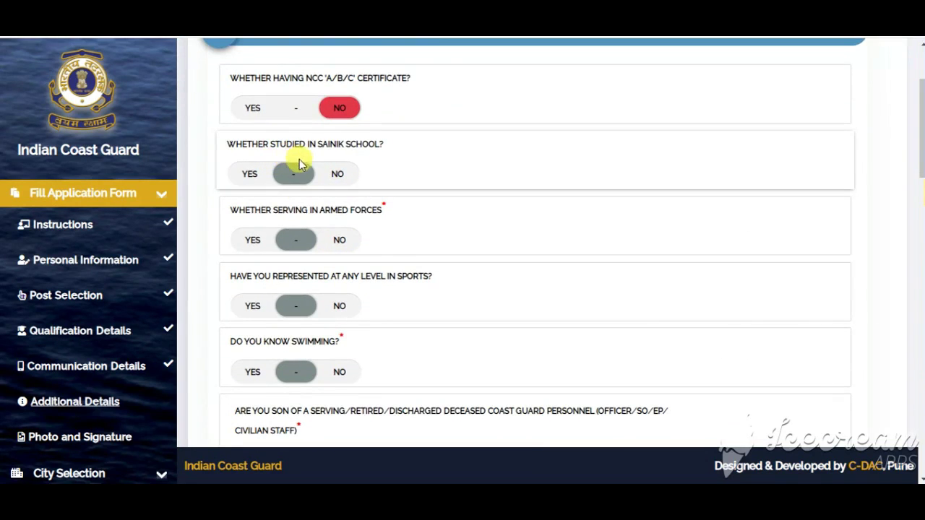
pyautogui.click(329, 177)
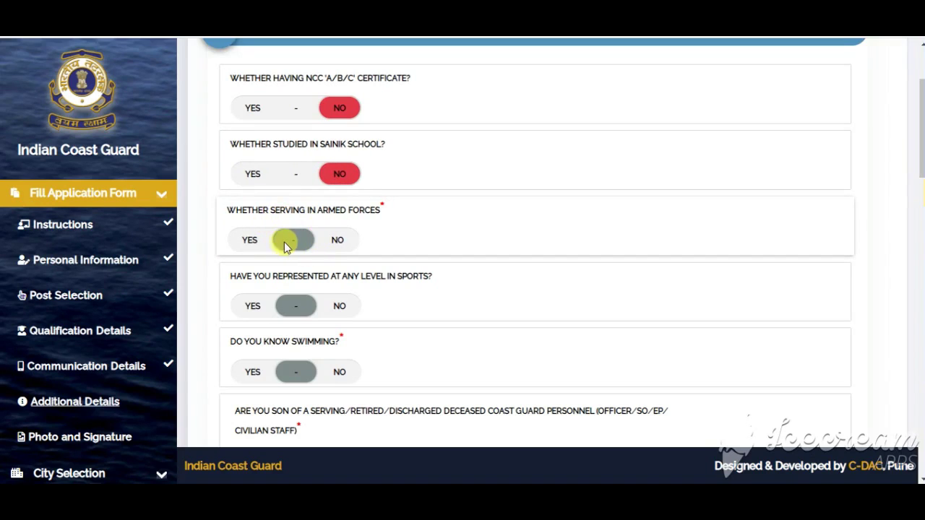
# - Answer Yes to serving in the armed forces and choose Coast Guard as the service type
pyautogui.click(263, 240)
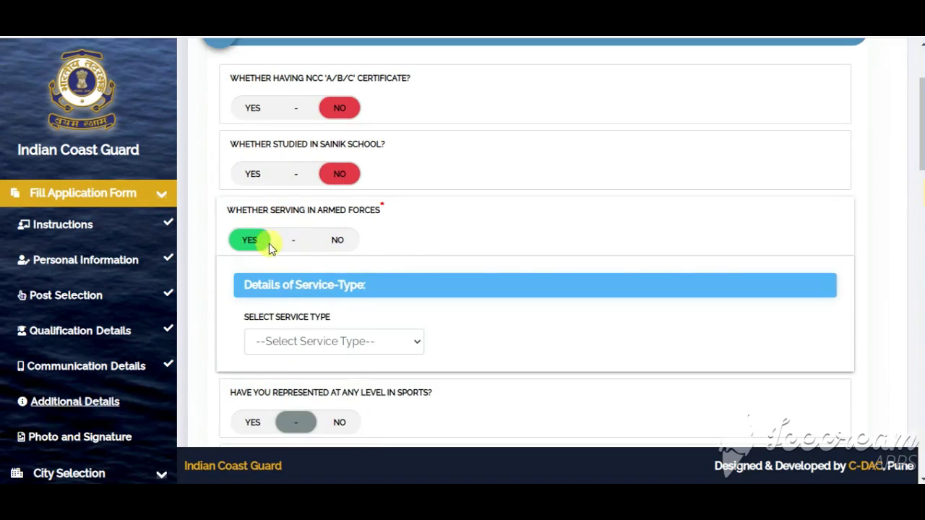
pyautogui.scroll(-2, 318, 275)
pyautogui.click(320, 206)
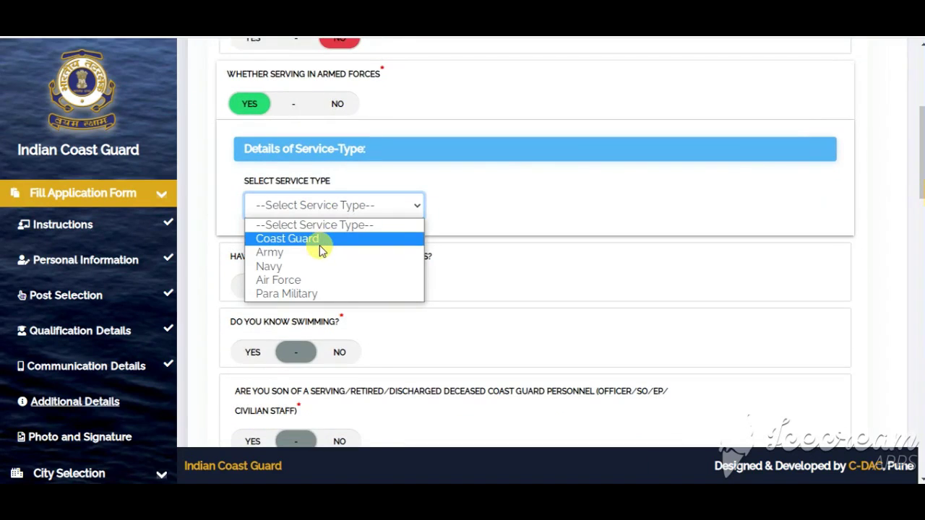
pyautogui.click(385, 245)
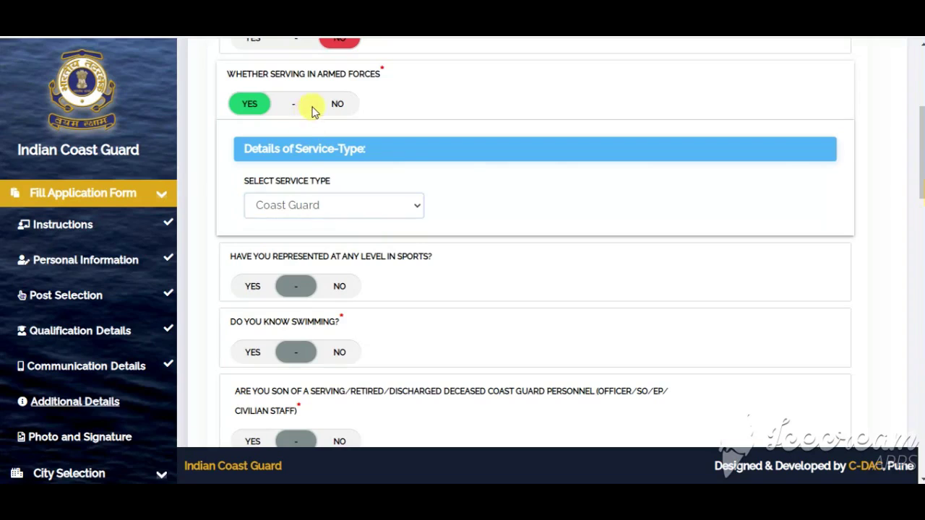
# - Answer No to serving in the armed forces
pyautogui.click(338, 104)
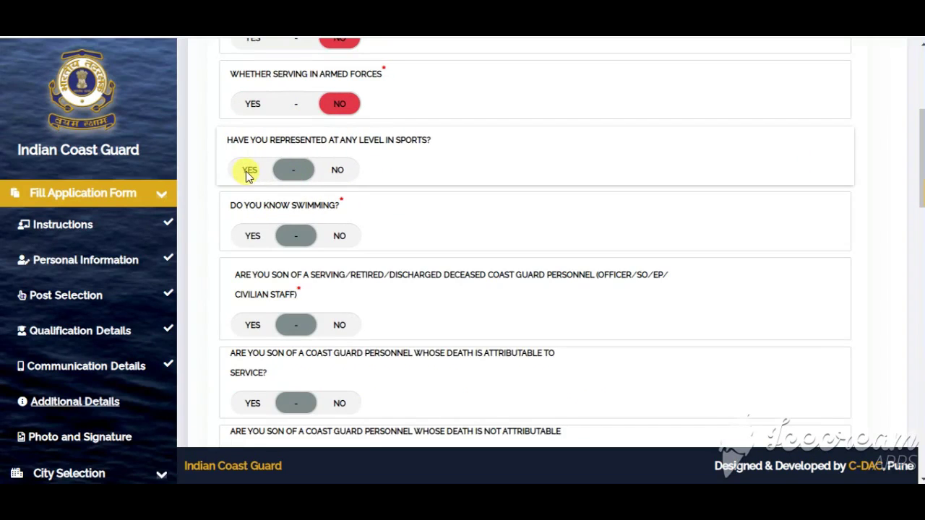
# - Review the sports type and proficiency level choices, and answer No to having represented at any level in sports
pyautogui.click(248, 172)
pyautogui.click(326, 278)
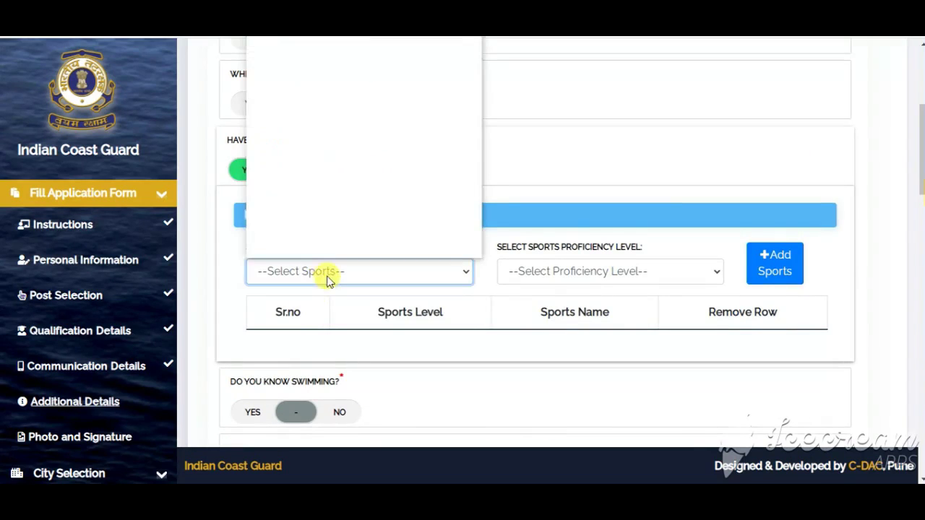
pyautogui.click(578, 284)
pyautogui.click(585, 280)
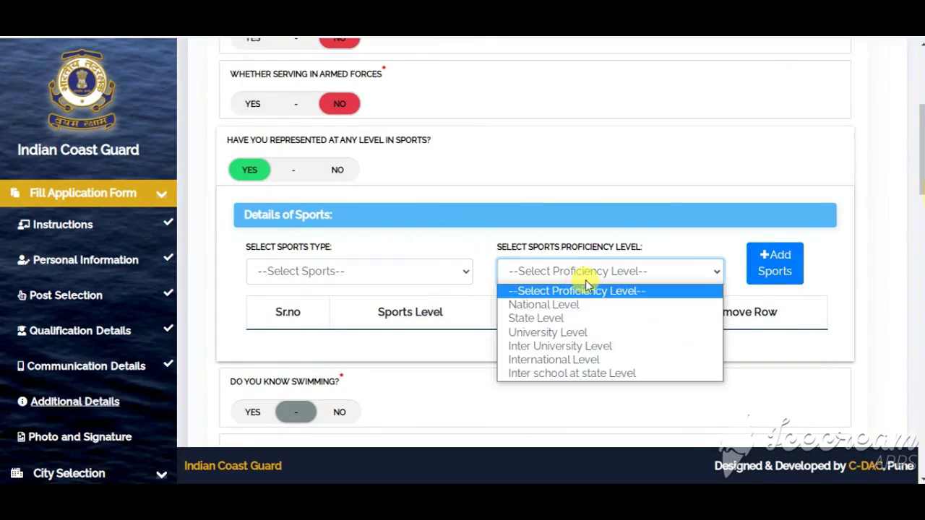
pyautogui.click(740, 417)
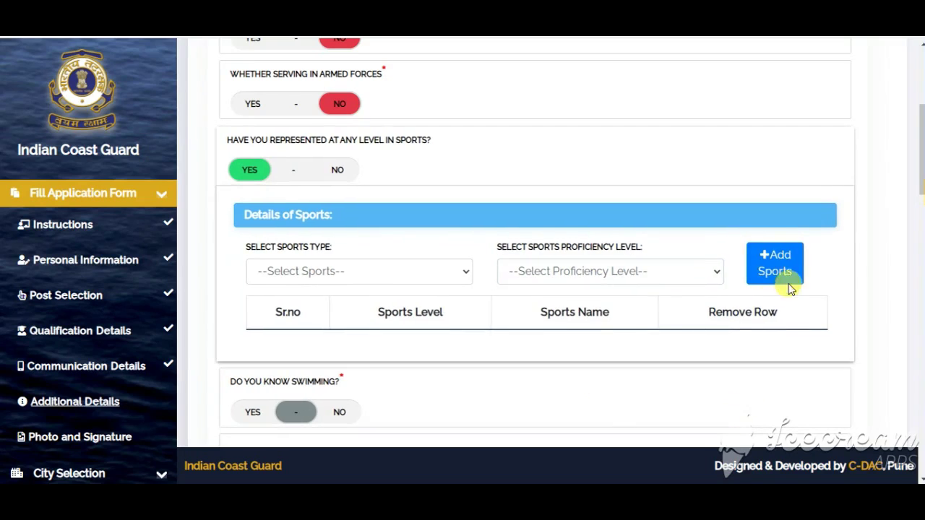
pyautogui.click(344, 178)
# - Switch the NCC certificate answer to Yes to review the certificate type, number and year fields, and set it back to No
pyautogui.scroll(3, 375, 198)
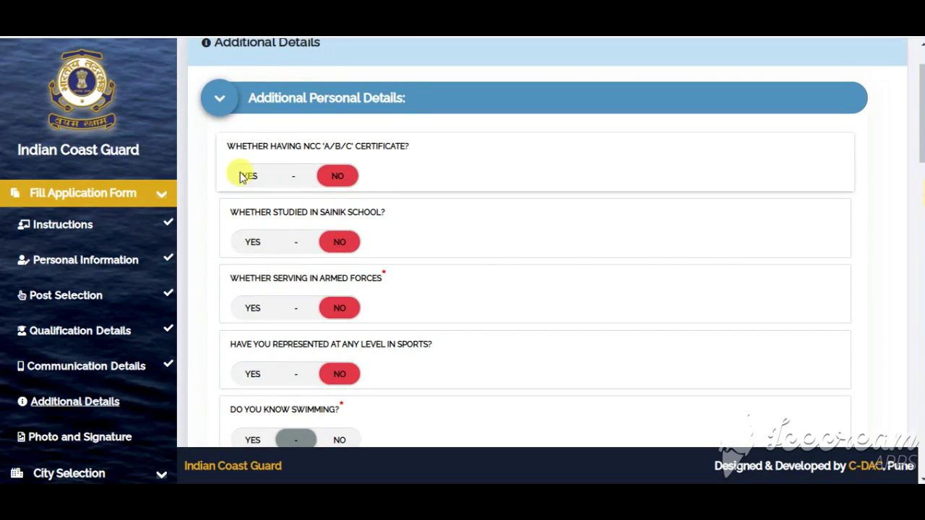
pyautogui.click(245, 176)
pyautogui.click(324, 281)
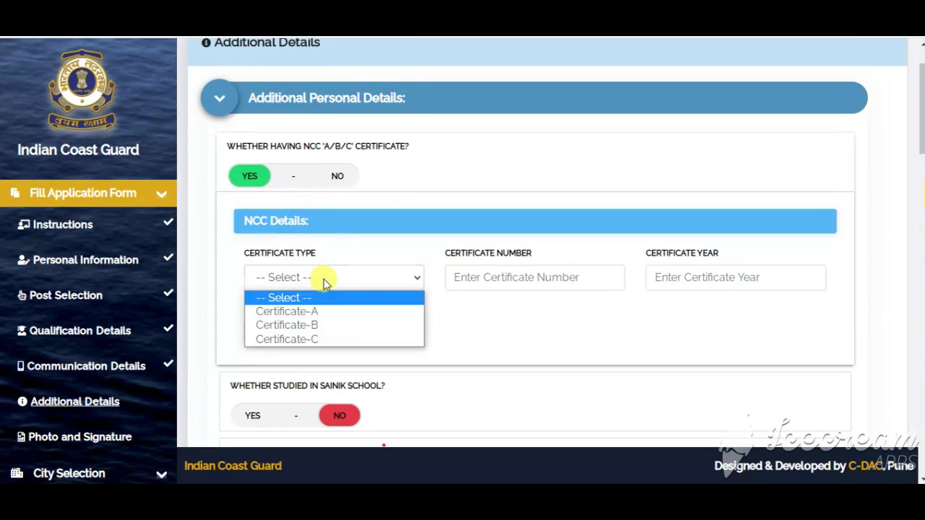
pyautogui.click(566, 281)
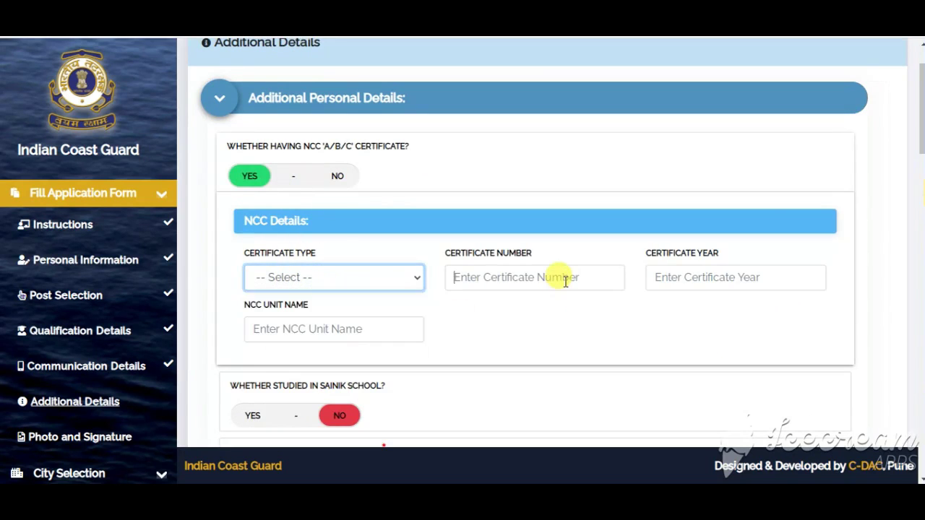
pyautogui.click(710, 277)
pyautogui.click(331, 178)
pyautogui.click(330, 178)
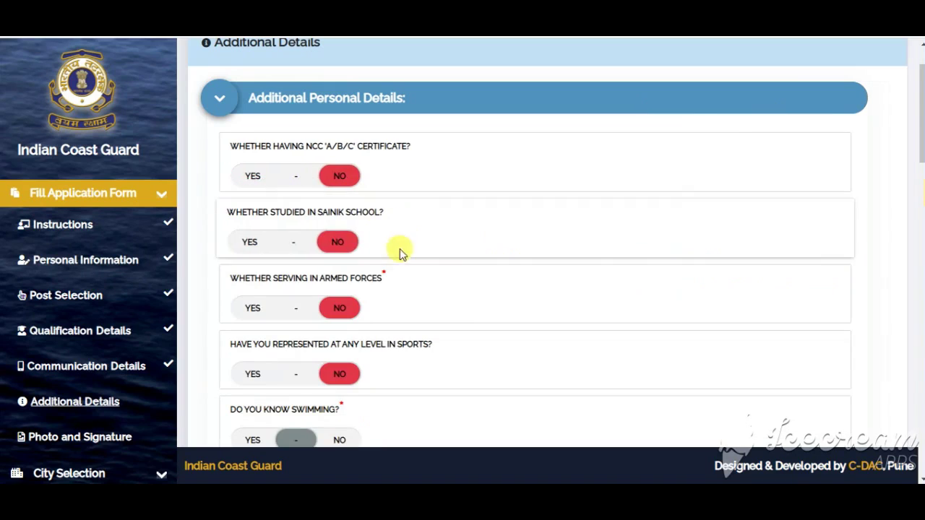
# - Switch the Sainik School answer to Yes and back to No, and answer Yes to knowing swimming
pyautogui.click(253, 246)
pyautogui.scroll(-2, 365, 261)
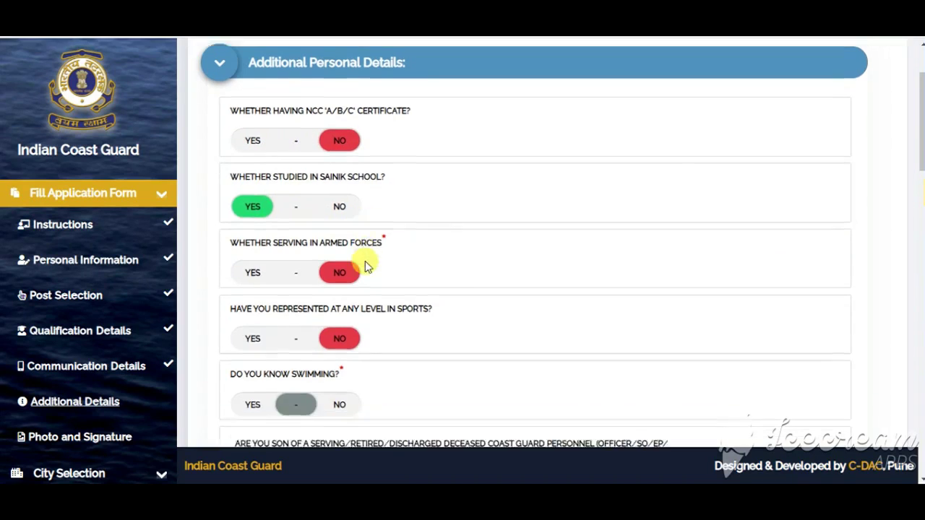
pyautogui.click(336, 104)
pyautogui.scroll(-1, 357, 258)
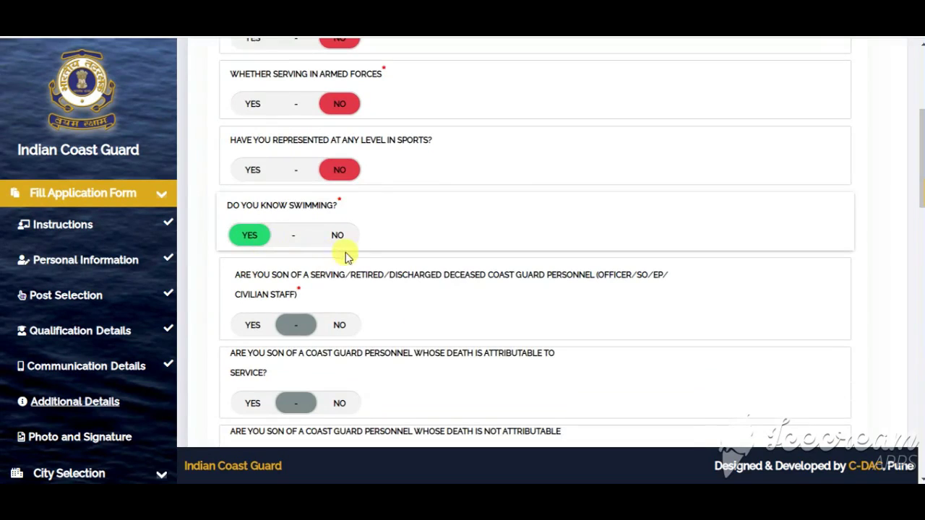
# - Review the parent serving detail fields, and answer No to being son of serving, retired, discharged or deceased Coast Guard personnel
pyautogui.scroll(-1, 260, 303)
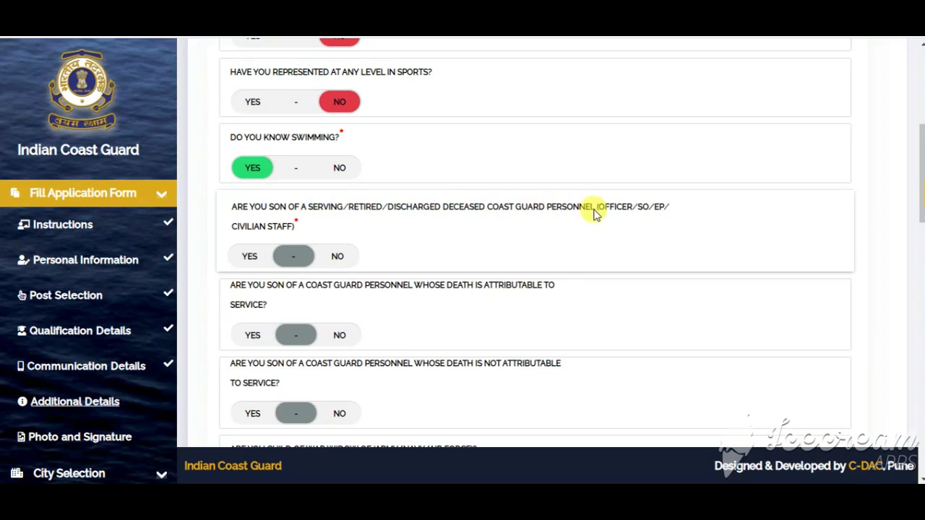
pyautogui.click(238, 263)
pyautogui.scroll(-2, 299, 285)
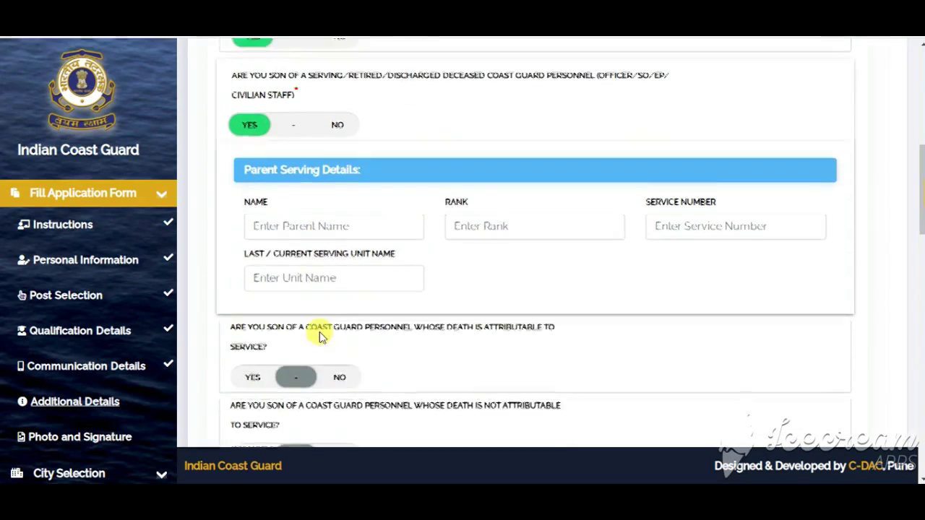
pyautogui.click(319, 226)
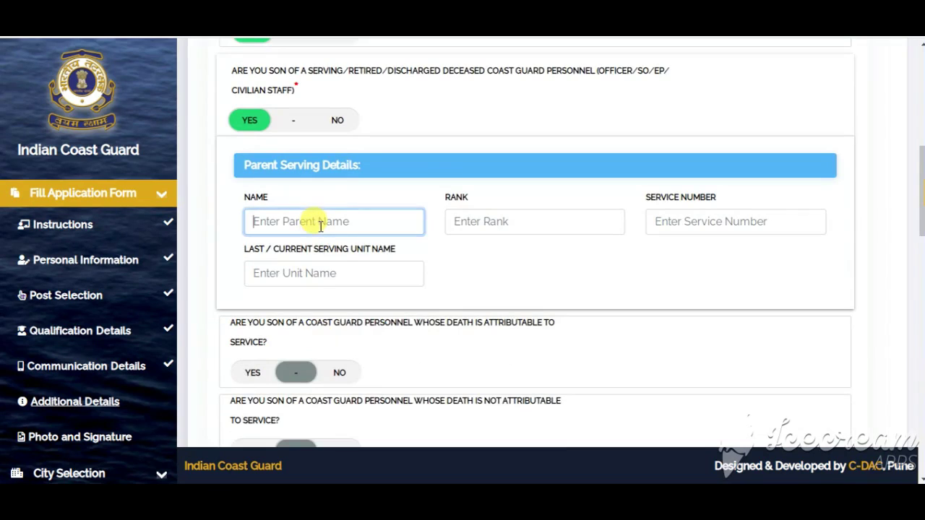
pyautogui.click(511, 223)
pyautogui.click(701, 220)
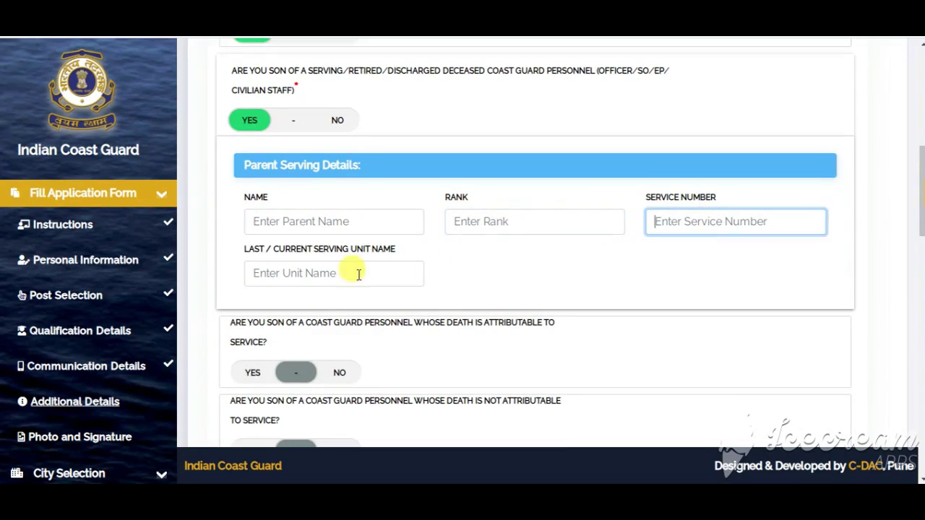
pyautogui.click(299, 278)
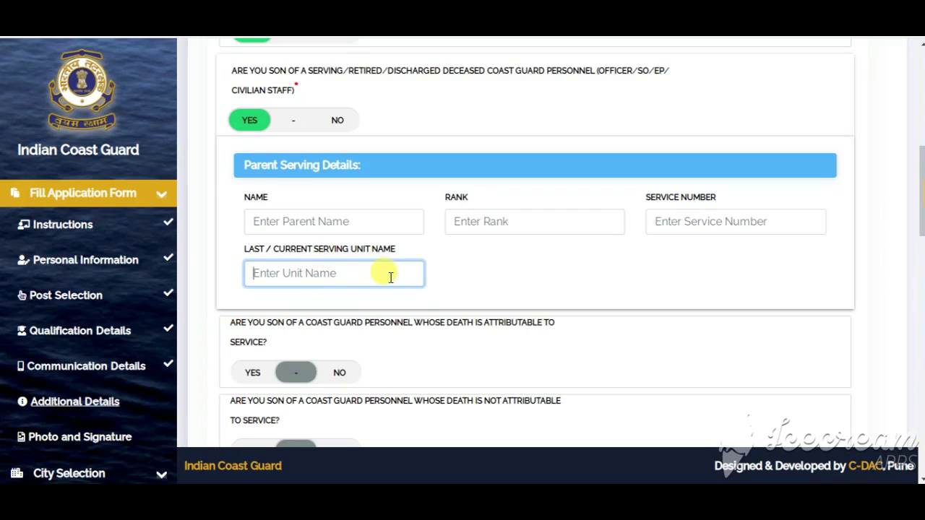
pyautogui.scroll(2, 388, 276)
pyautogui.click(336, 256)
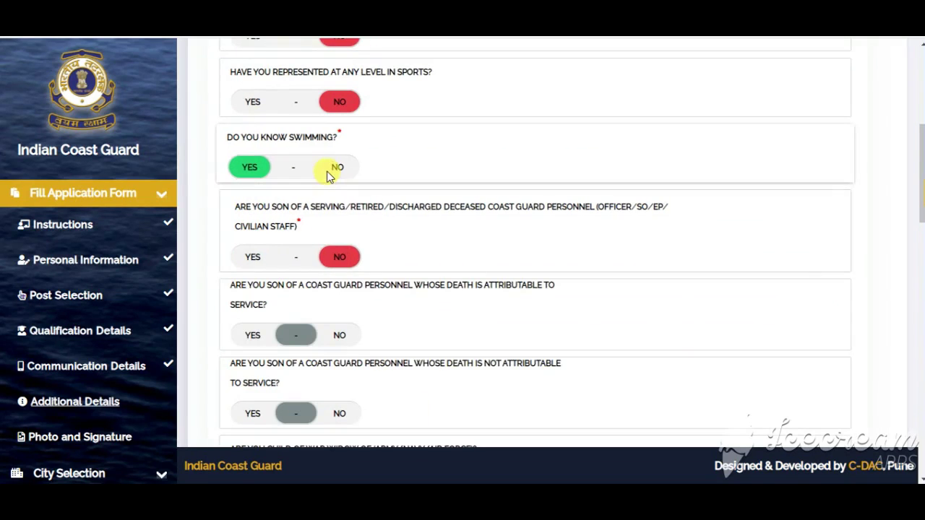
# - Answer Yes to being son of Coast Guard personnel whose death is not attributable to service and Yes to being child of a war widow
pyautogui.scroll(-2, 325, 261)
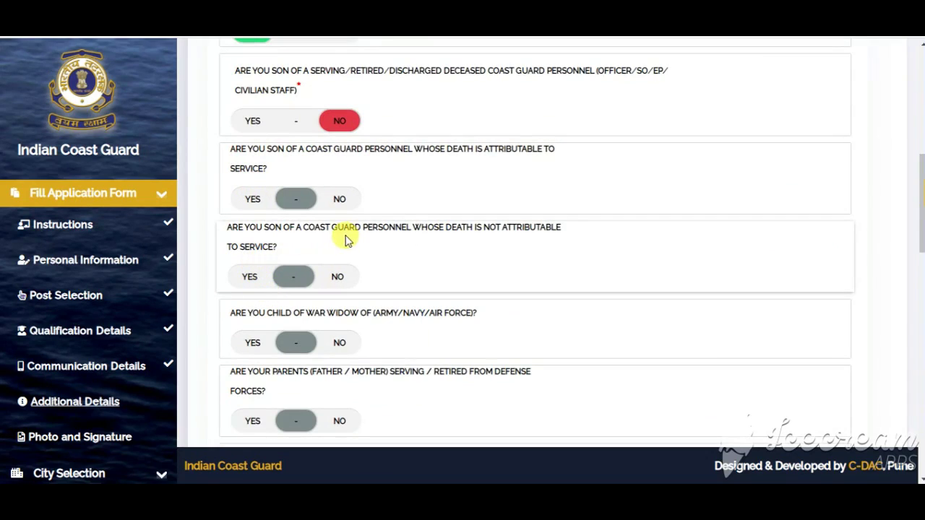
pyautogui.click(252, 285)
pyautogui.scroll(-2, 289, 268)
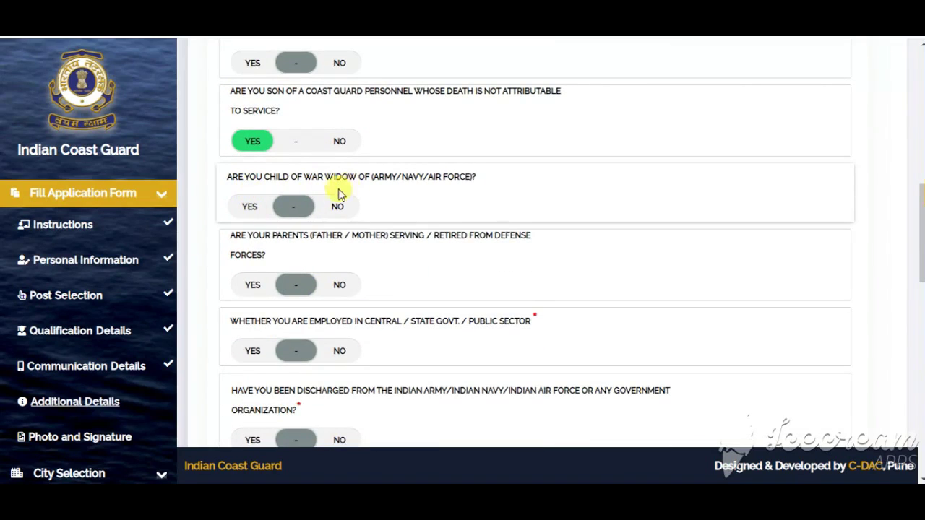
pyautogui.click(247, 209)
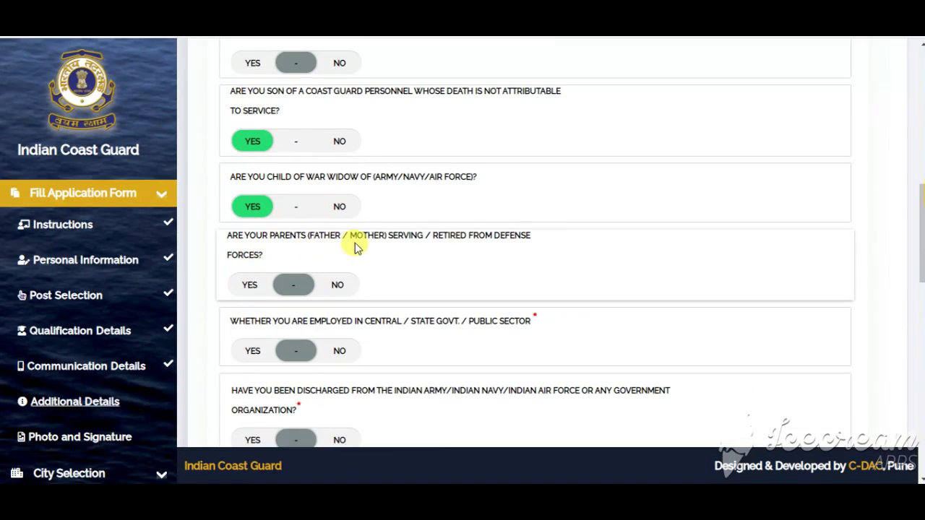
# - Answer Yes to parents serving or retired from defense forces and choose Army as the service type
pyautogui.click(260, 287)
pyautogui.scroll(-1, 349, 304)
pyautogui.click(347, 318)
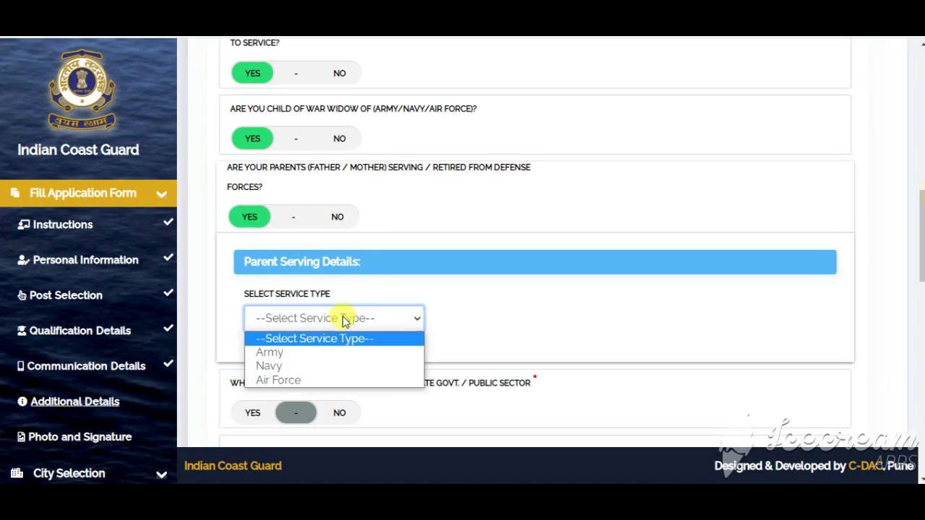
pyautogui.click(328, 352)
# - Answer Yes to being employed in the government or public sector and Yes to having been discharged from the forces or a government organization
pyautogui.scroll(-2, 326, 351)
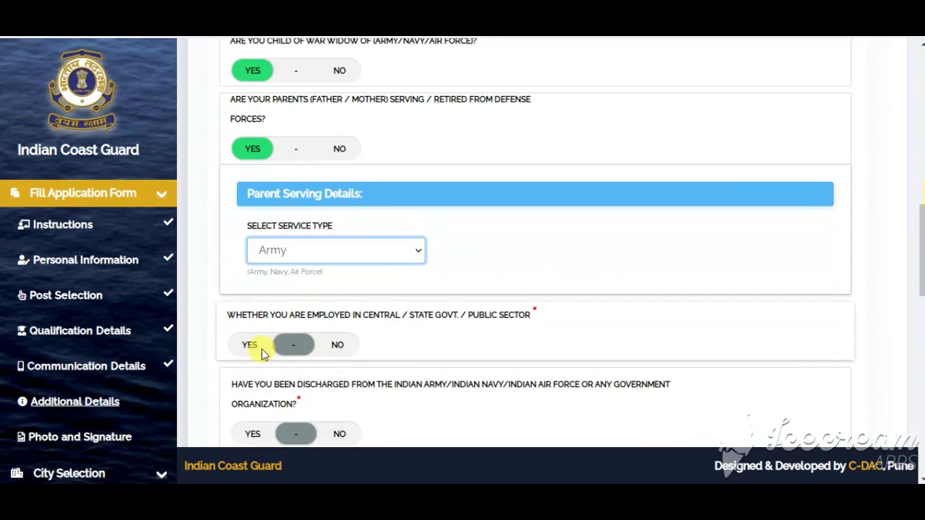
pyautogui.scroll(-2, 260, 348)
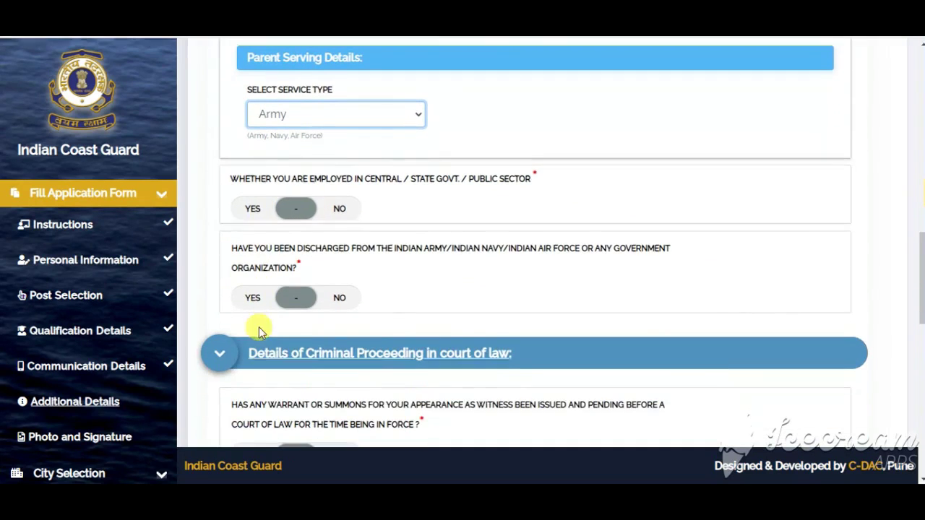
pyautogui.click(257, 211)
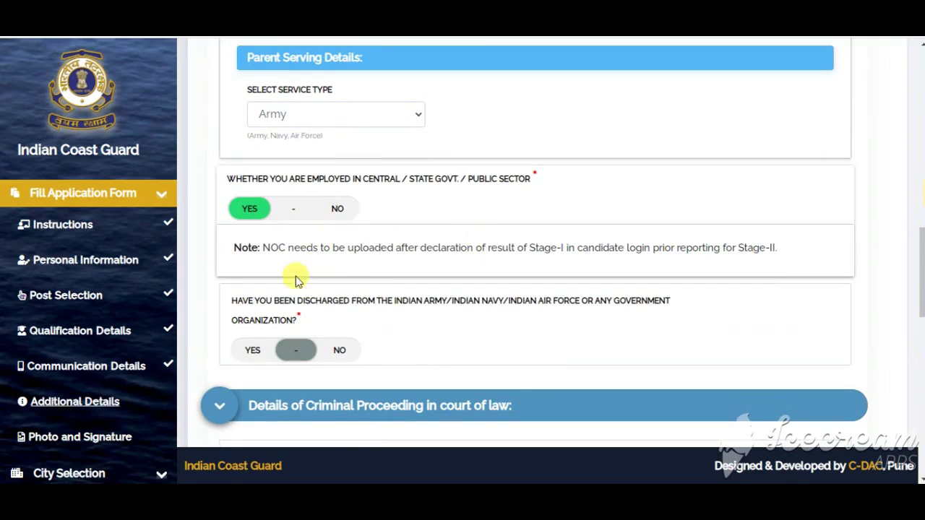
pyautogui.scroll(-1, 296, 276)
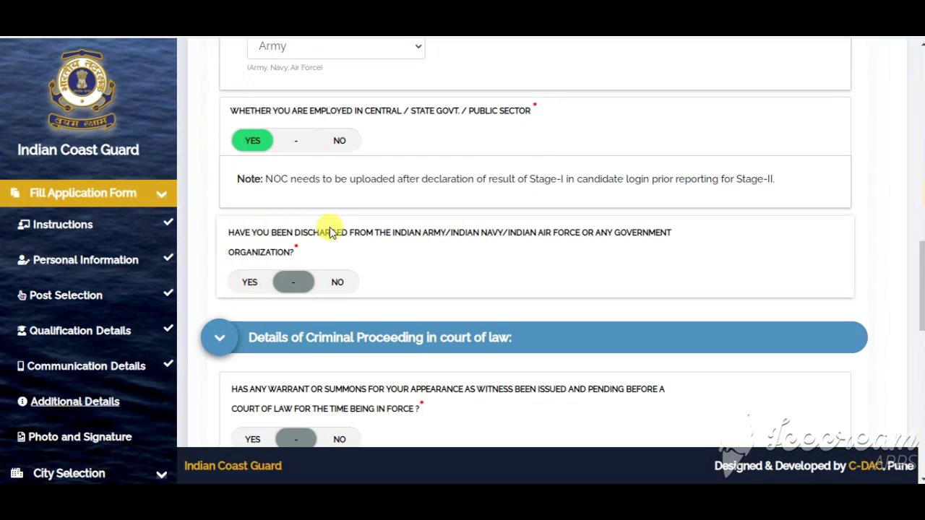
pyautogui.click(248, 284)
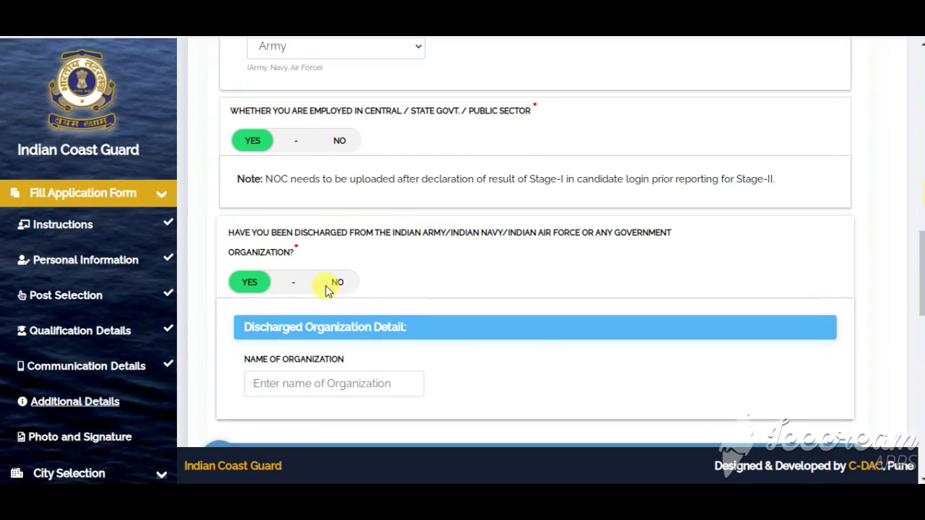
# - Change the government employment and discharge answers to No, and withdraw the Yes answer about parents serving in defense forces
pyautogui.click(335, 283)
pyautogui.click(338, 141)
pyautogui.scroll(2, 337, 151)
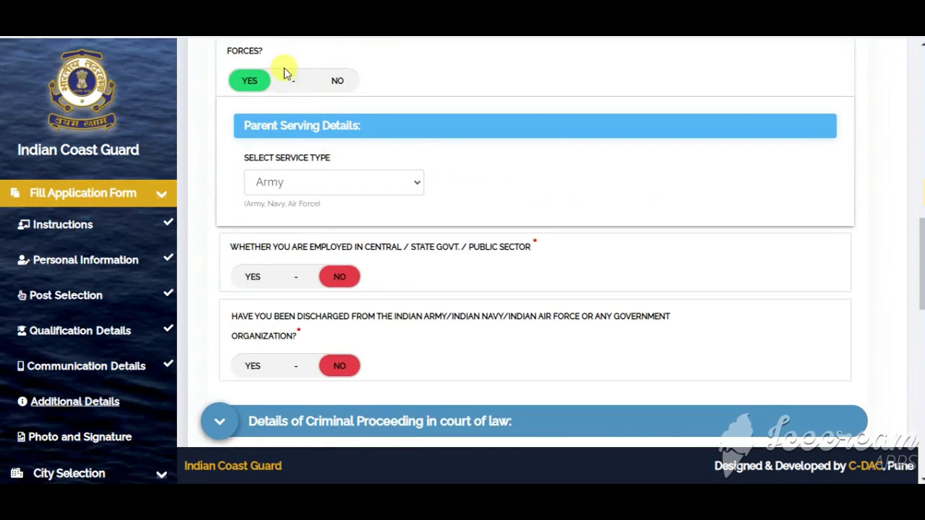
pyautogui.click(311, 80)
# - Answer No to the court conviction, higher court acquittal and recruitment debarment questions, and submit the additional details
pyautogui.scroll(-8, 355, 268)
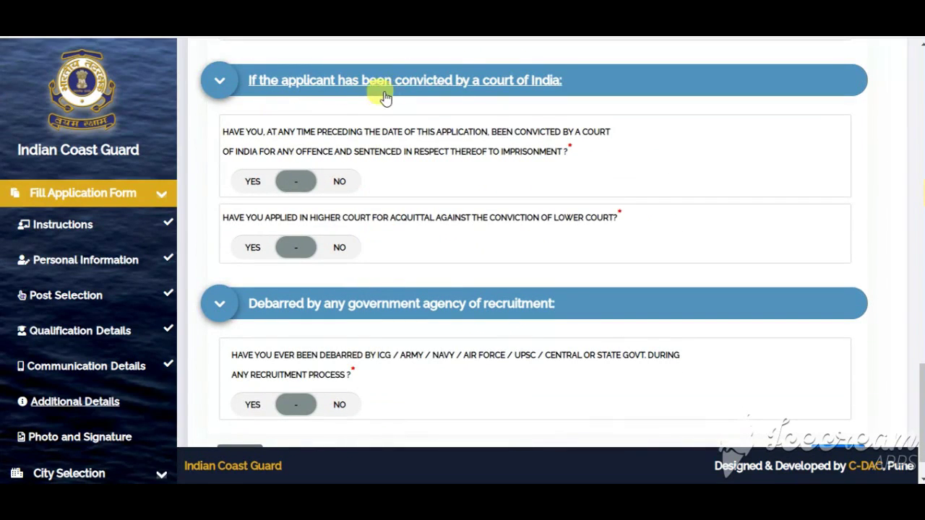
pyautogui.click(337, 182)
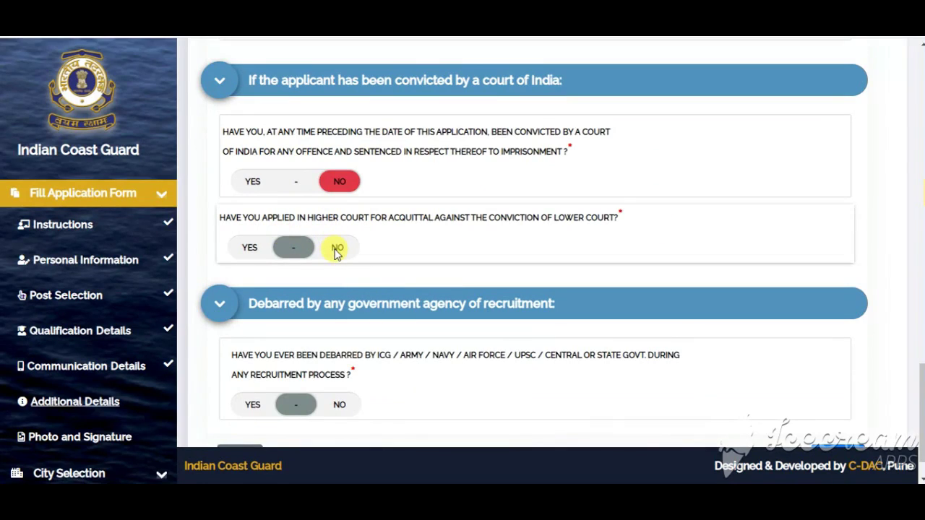
pyautogui.click(336, 248)
pyautogui.scroll(-1, 339, 268)
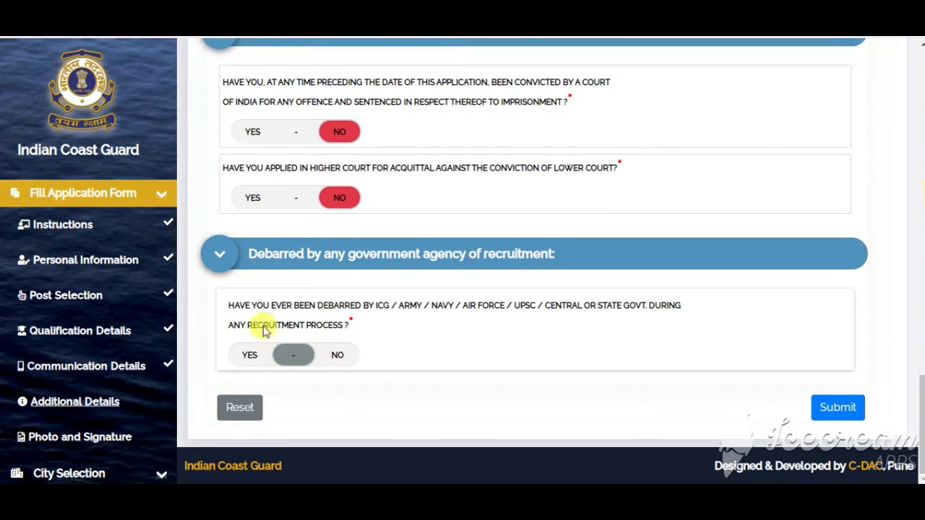
pyautogui.click(337, 356)
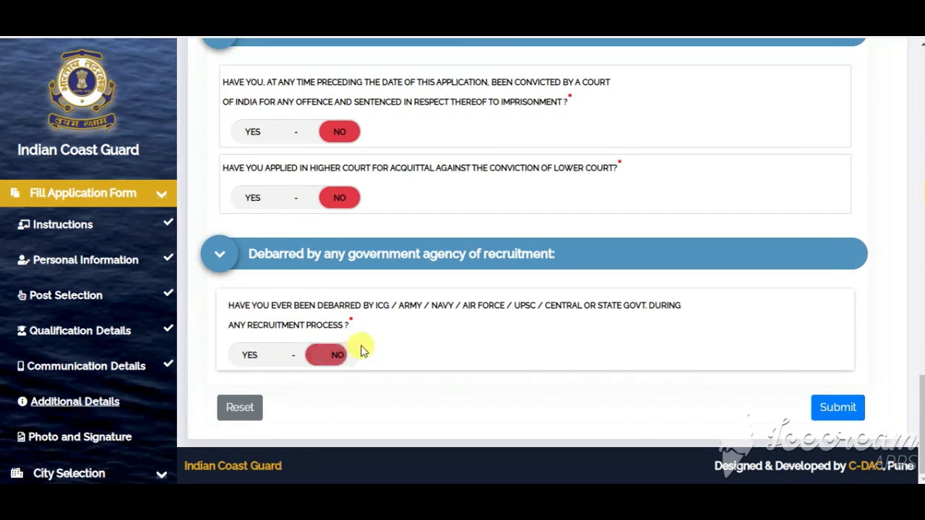
pyautogui.click(835, 408)
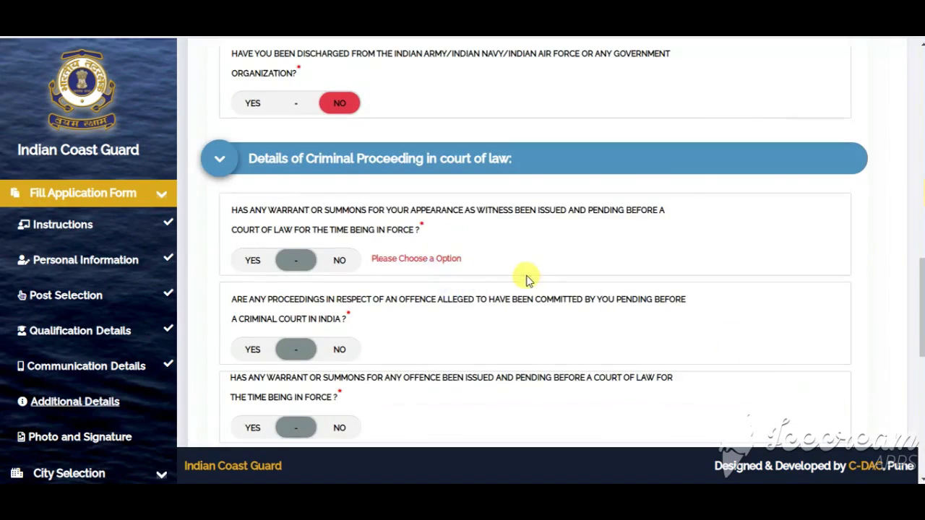
# - Upload the passport size photo, scanned signature and left hand thumb impression, and save the Photo and Signature section
pyautogui.scroll(-1, 287, 275)
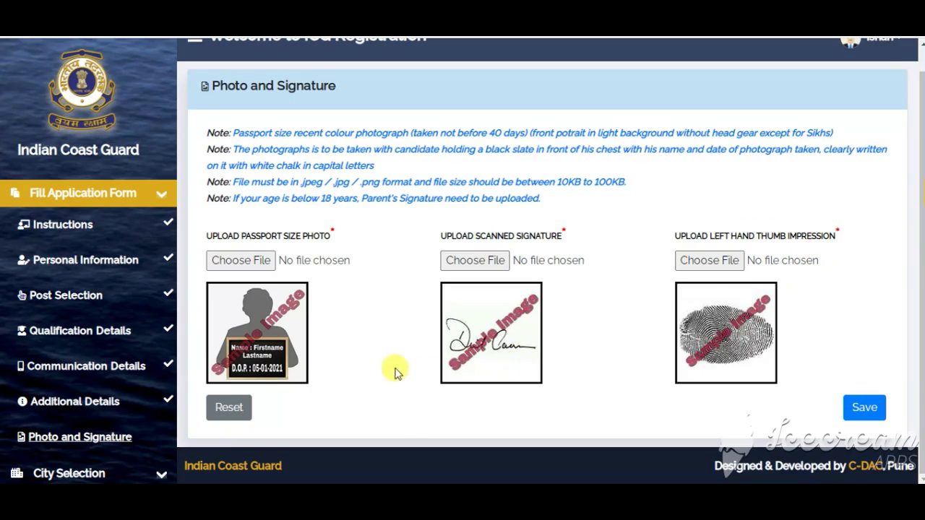
pyautogui.click(883, 410)
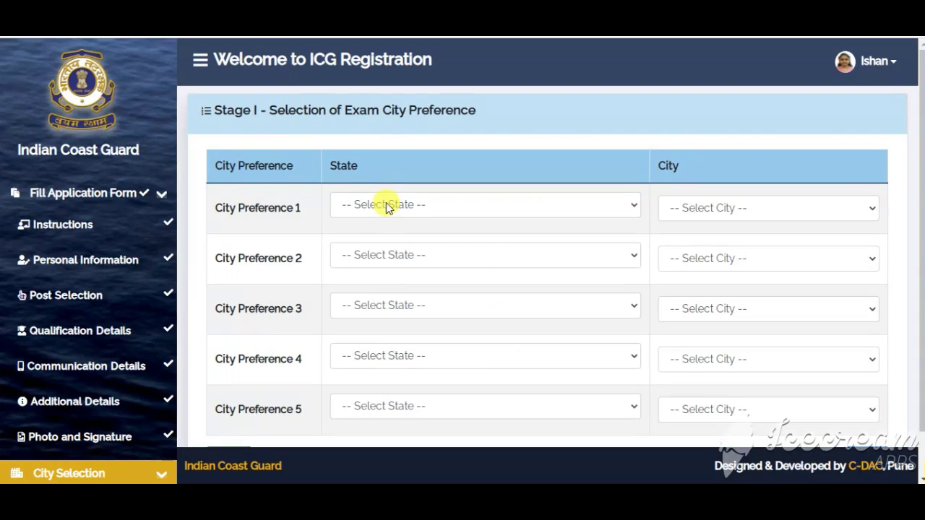
# - Set Stage I city preference 1 to Delhi, Delhi and NCR, and city preference 2 to Uttar Pradesh, Agra
pyautogui.click(388, 206)
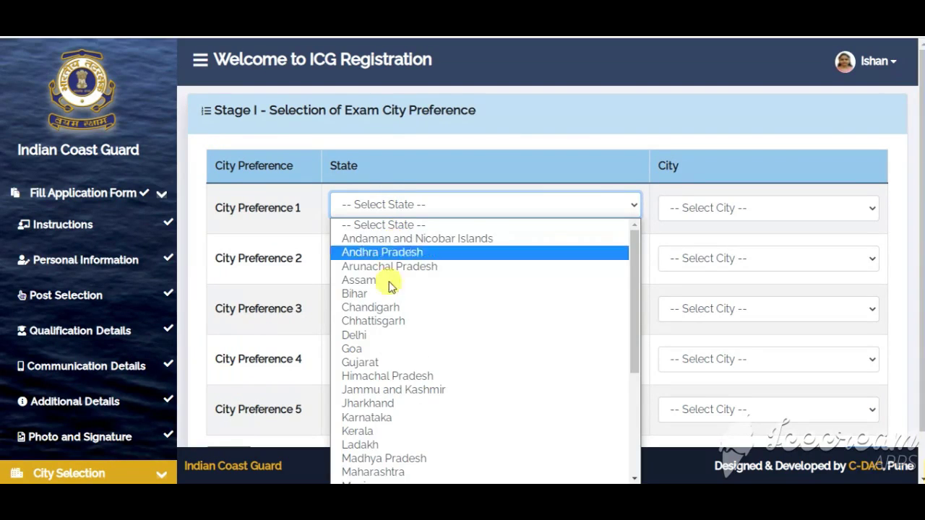
pyautogui.click(368, 337)
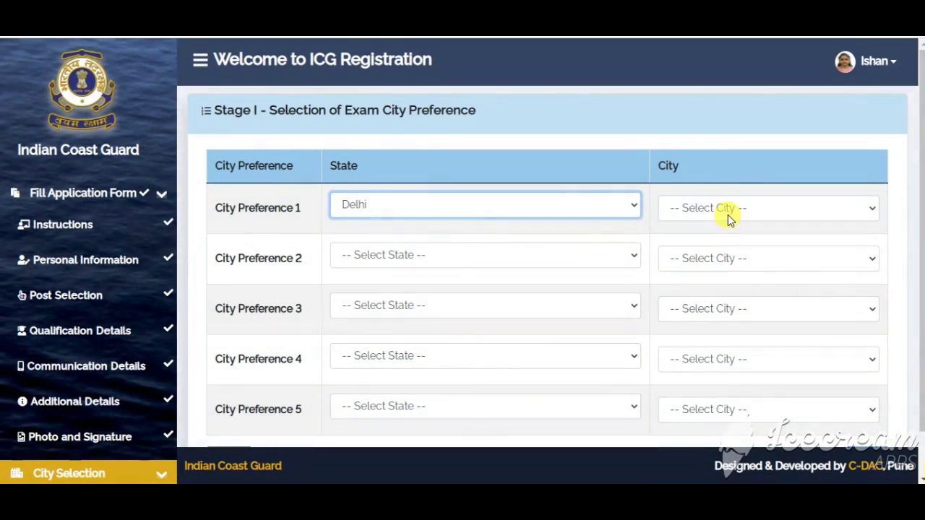
pyautogui.click(726, 215)
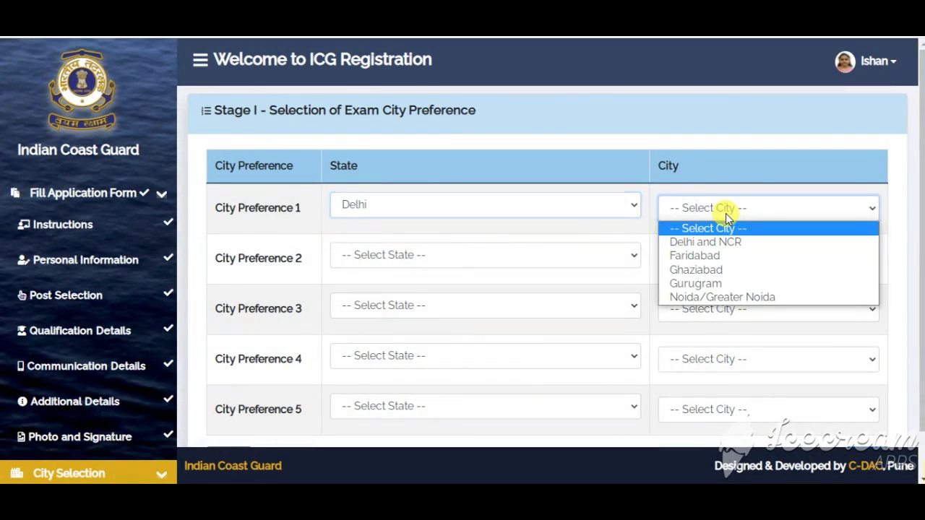
pyautogui.click(731, 249)
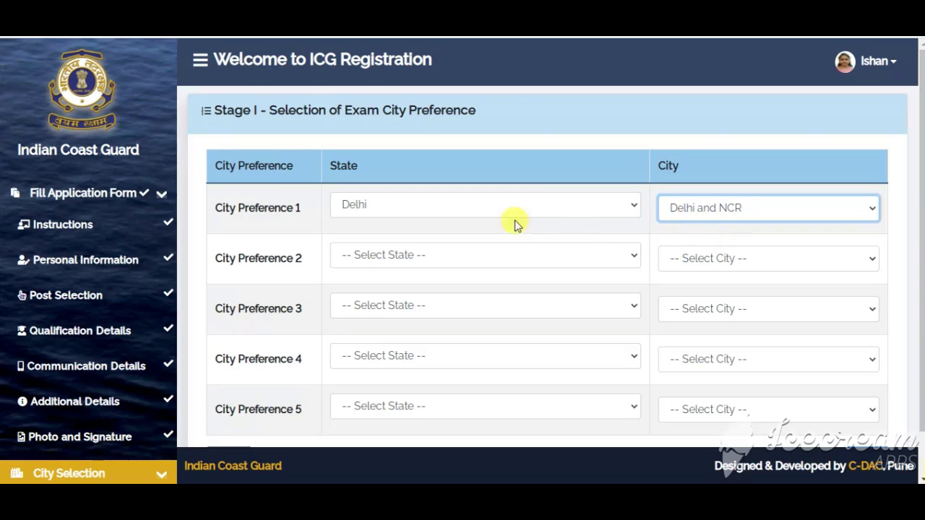
pyautogui.click(444, 264)
pyautogui.scroll(-5, 405, 234)
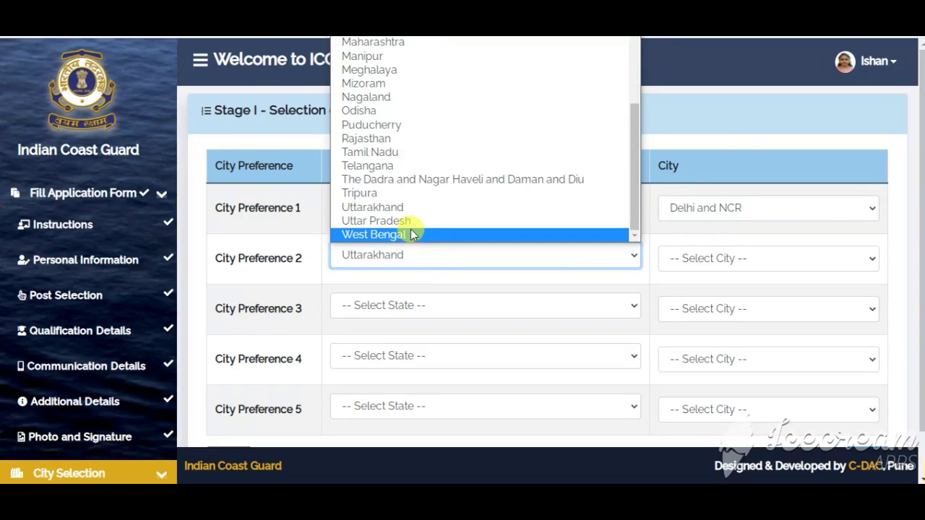
pyautogui.click(427, 222)
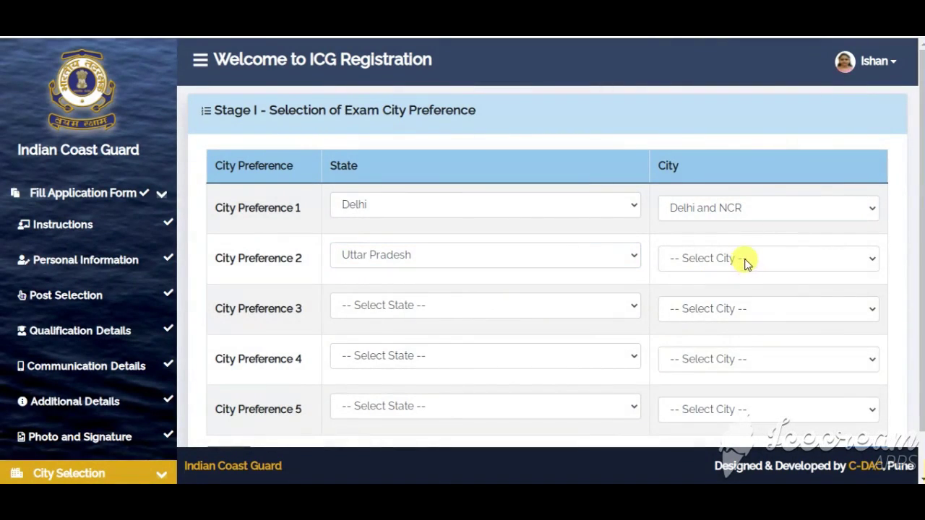
pyautogui.click(746, 264)
pyautogui.click(726, 293)
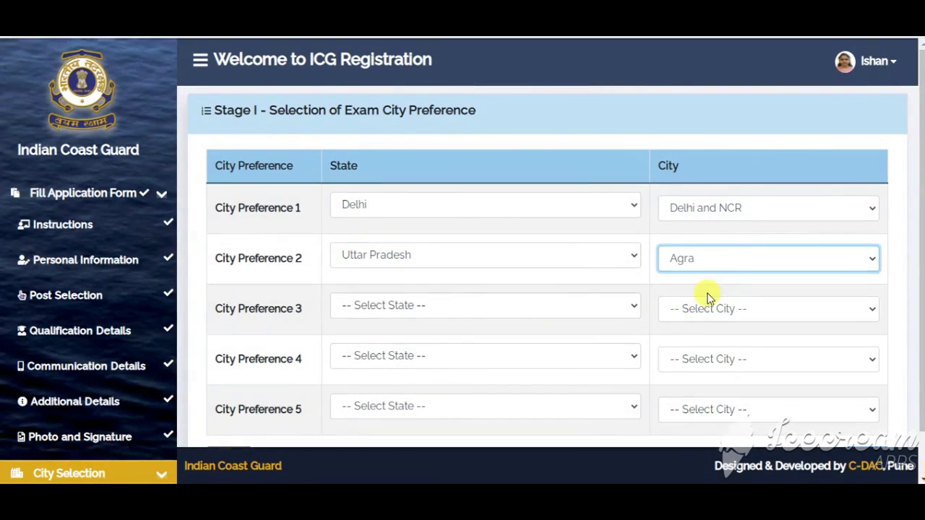
# - Set Stage I city preference 3 to Manipur, Imphal, and city preference 4 to Kerala, Kannur
pyautogui.click(464, 312)
pyautogui.scroll(-1, 417, 268)
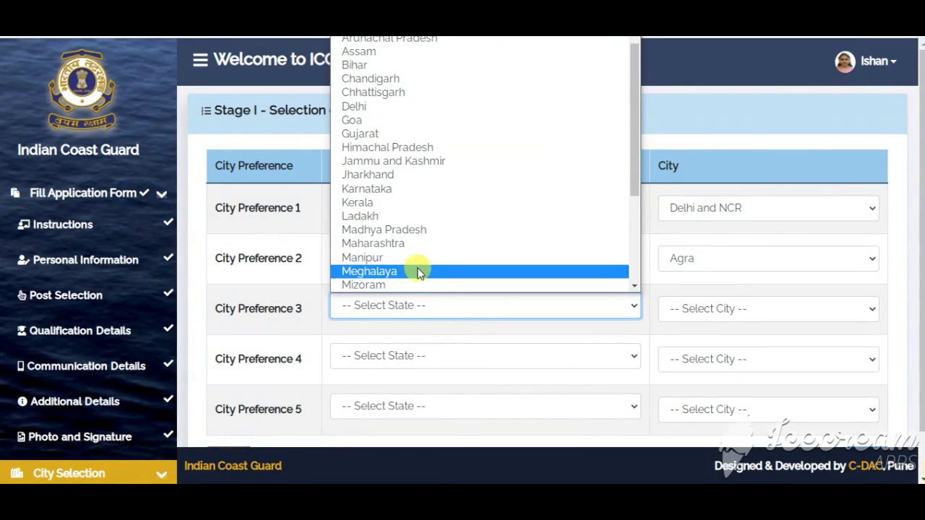
pyautogui.click(411, 256)
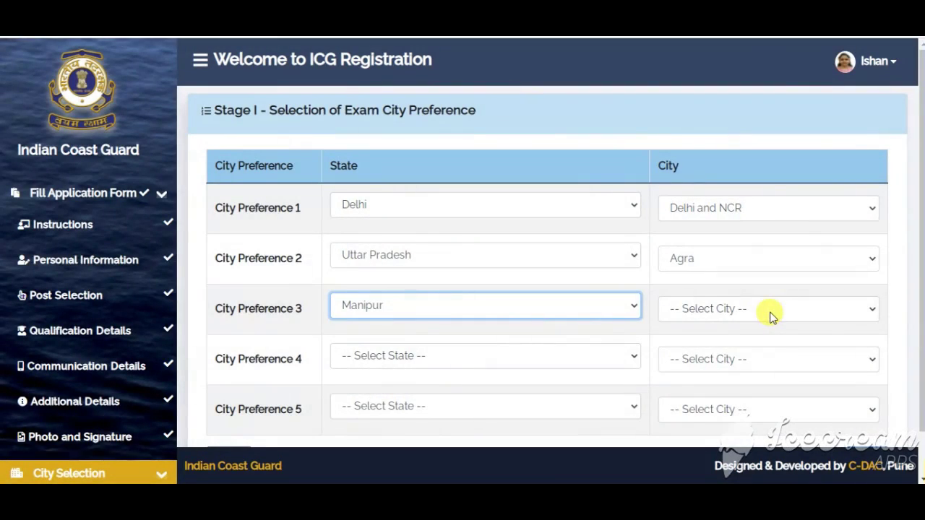
pyautogui.click(770, 313)
pyautogui.click(700, 344)
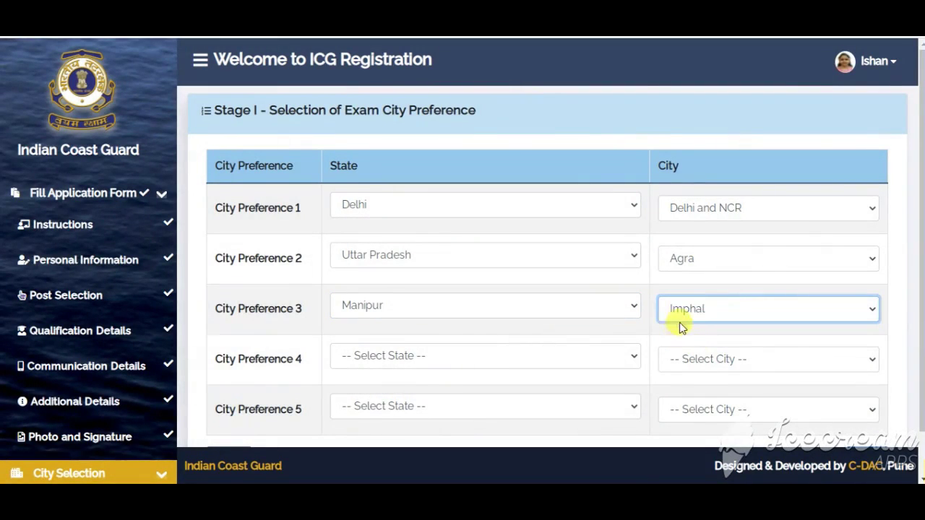
pyautogui.click(440, 371)
pyautogui.click(388, 284)
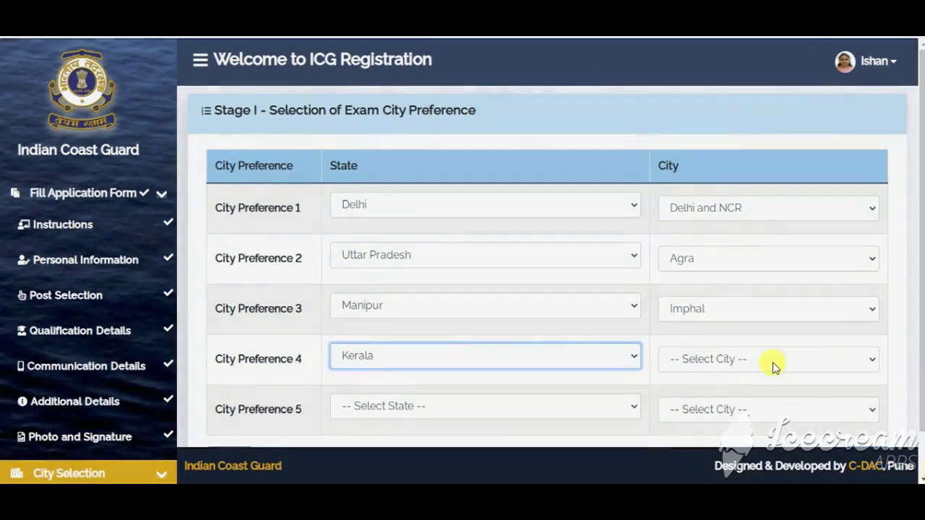
pyautogui.click(771, 361)
pyautogui.click(743, 392)
# - Set Stage I city preference 5 to Jammu and Kashmir, Jammu, and save the Stage I preferences
pyautogui.scroll(-1, 422, 345)
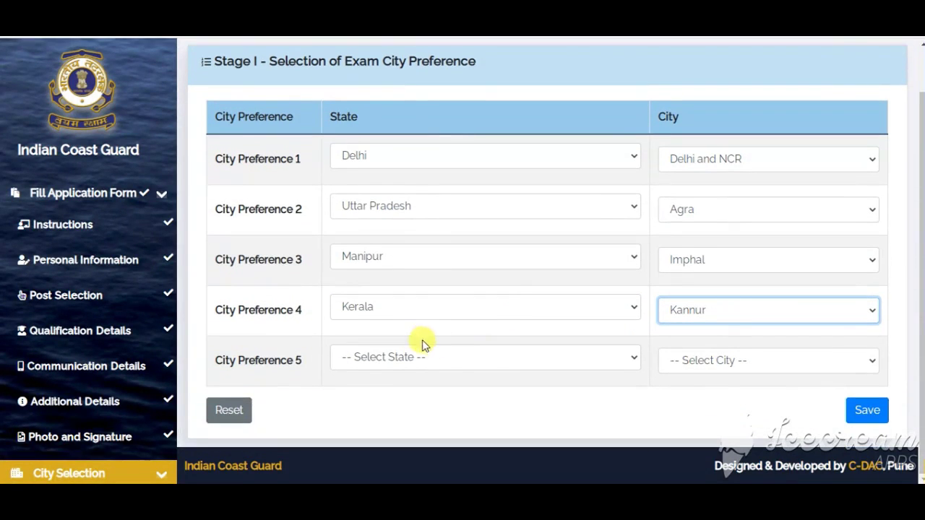
pyautogui.click(401, 361)
pyautogui.click(376, 297)
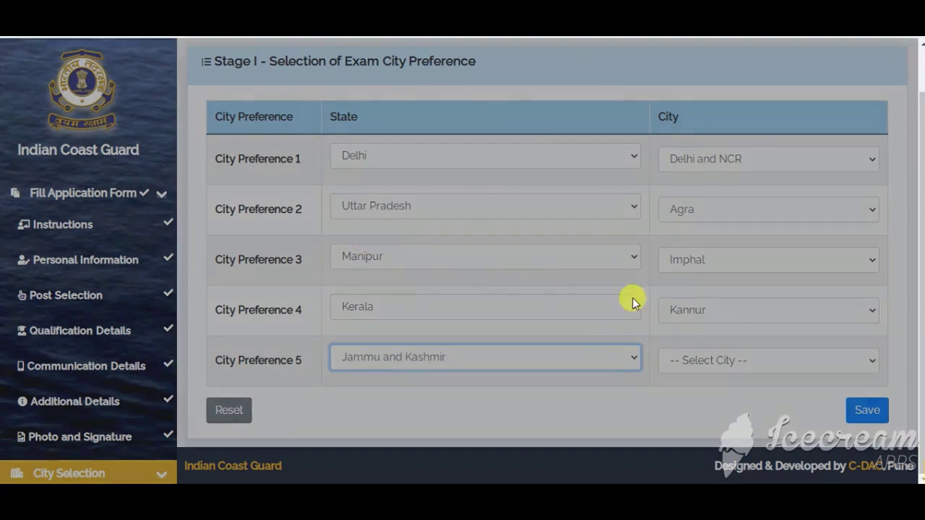
pyautogui.click(776, 366)
pyautogui.click(733, 392)
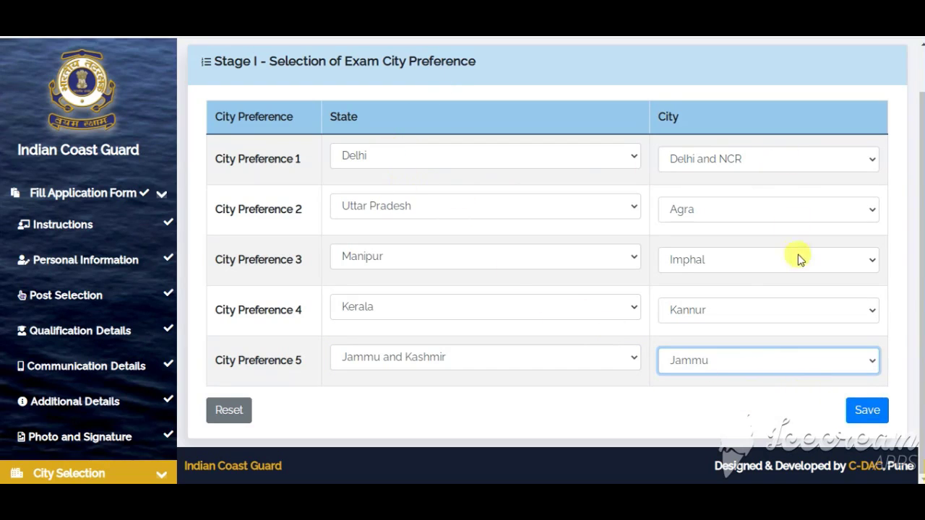
pyautogui.click(870, 411)
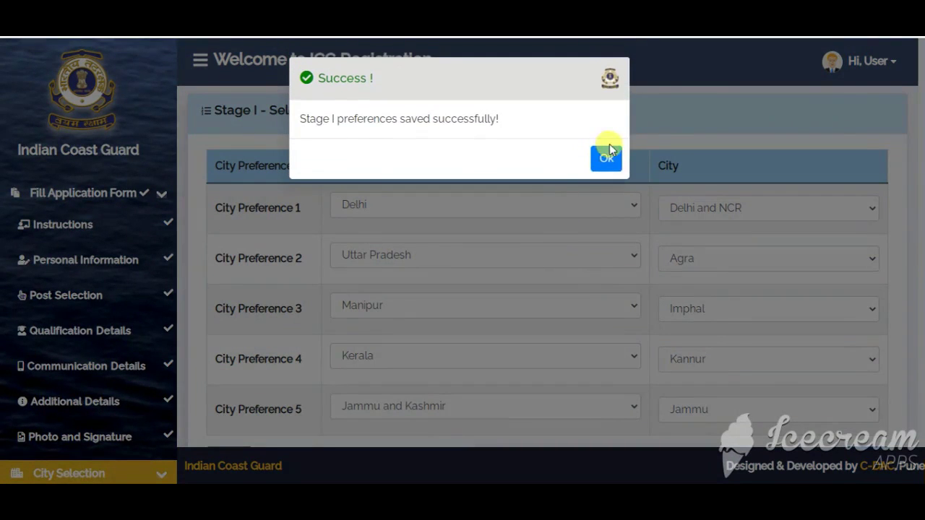
pyautogui.click(611, 157)
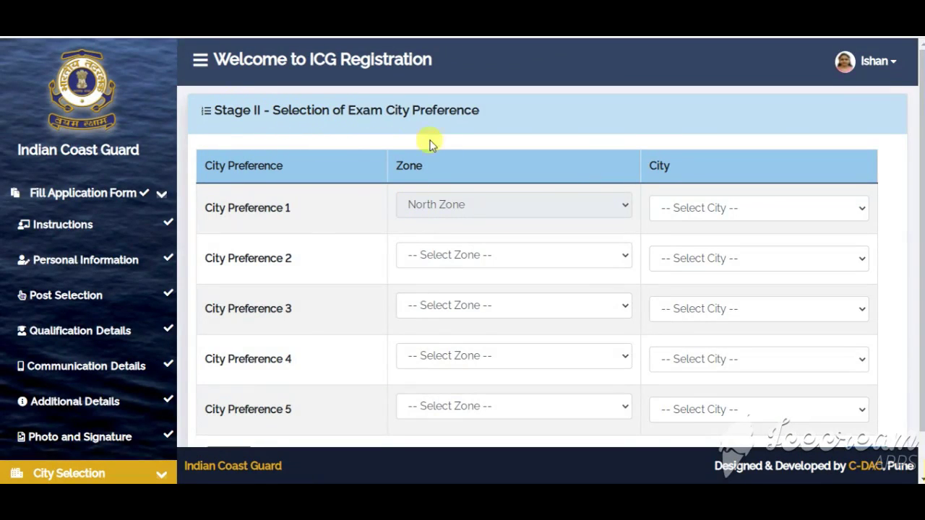
# - Set Stage II city preference 1 to Noida in the North Zone
pyautogui.click(463, 207)
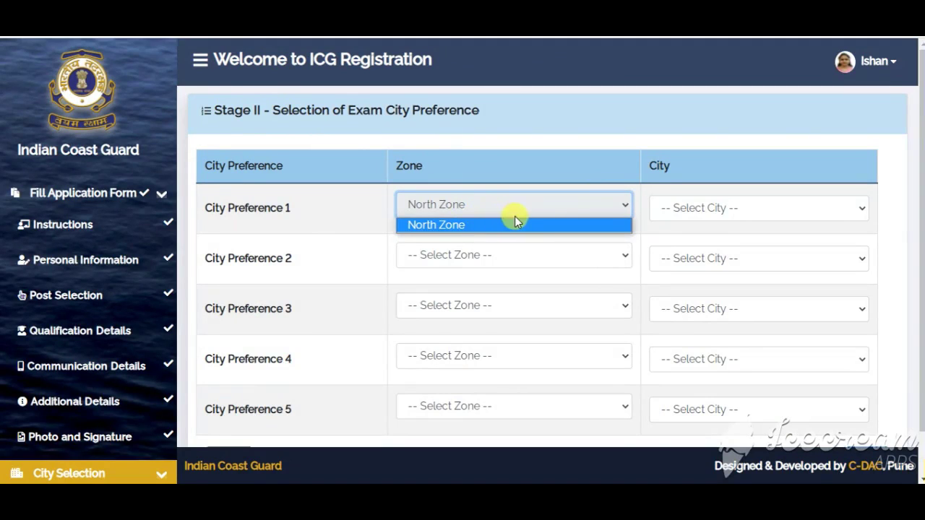
pyautogui.click(515, 223)
pyautogui.click(708, 210)
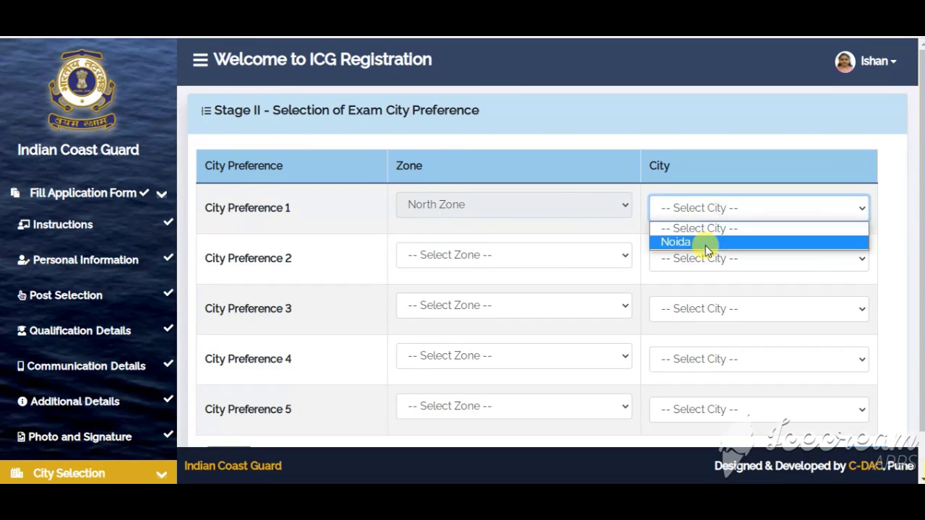
pyautogui.click(708, 246)
# - Set Stage II city preference 2 to Port Blair in the A & N Zone
pyautogui.click(463, 259)
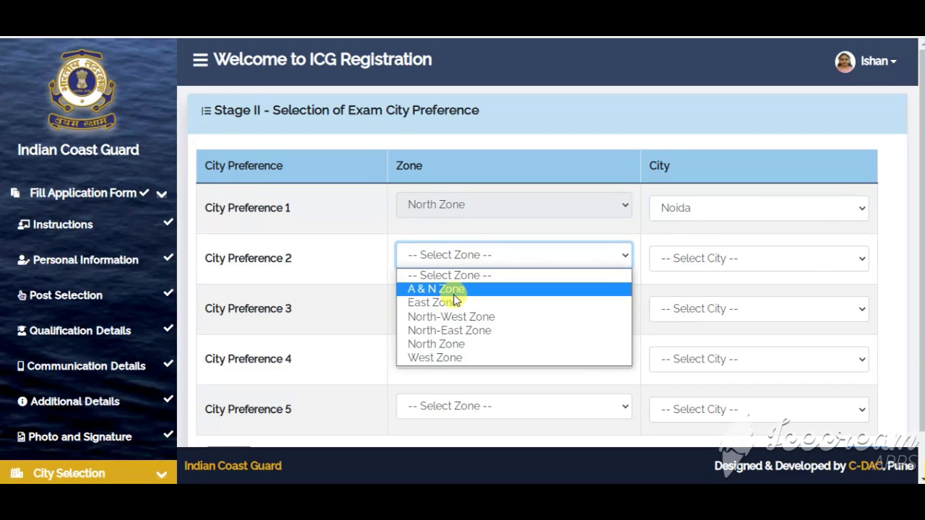
pyautogui.click(444, 289)
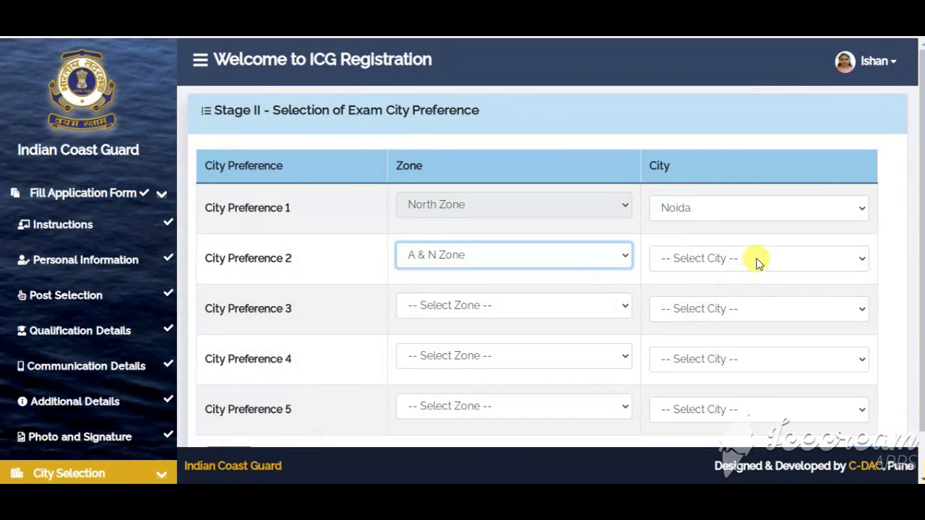
pyautogui.click(757, 261)
pyautogui.click(730, 293)
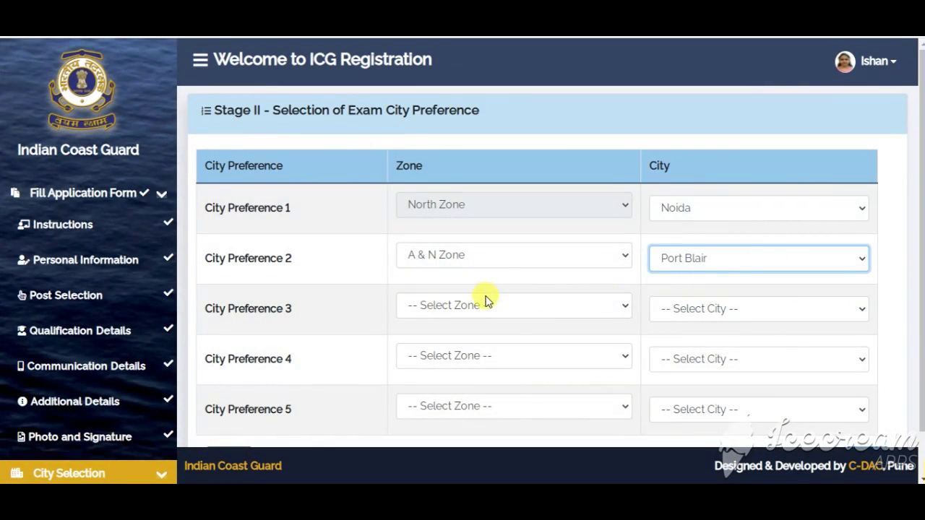
# - Change Stage II city preference 2 to East Zone, Chennai, and set city preference 3 to North-West Zone, Gandhinagar
pyautogui.click(487, 260)
pyautogui.click(462, 300)
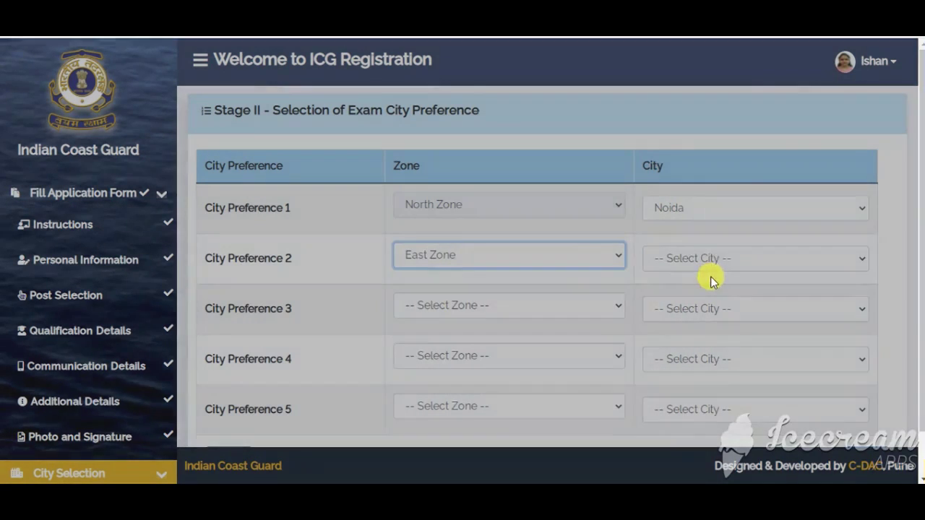
pyautogui.click(702, 258)
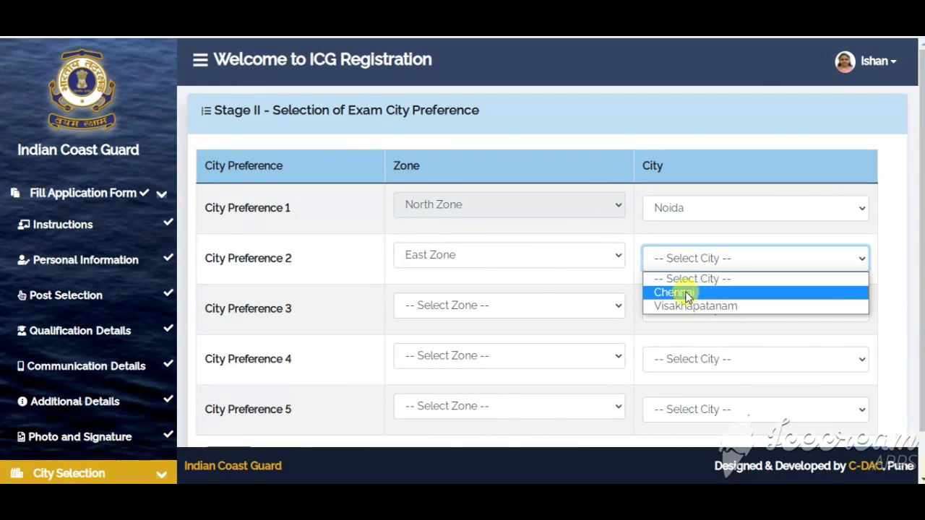
pyautogui.click(687, 293)
pyautogui.click(458, 305)
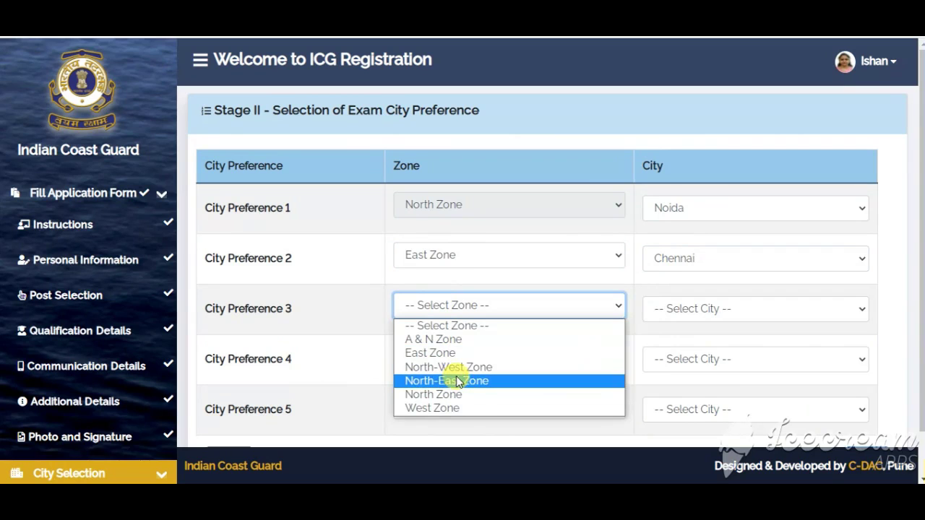
pyautogui.click(448, 367)
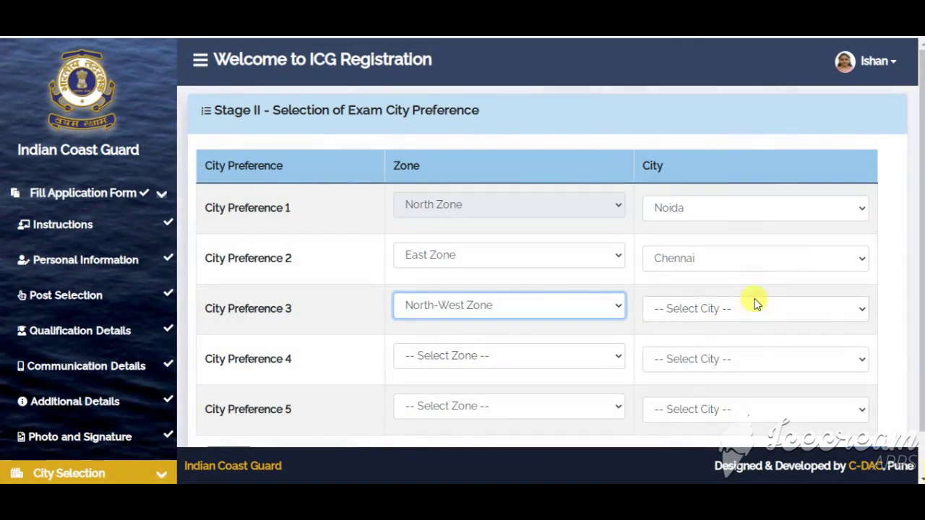
pyautogui.click(745, 311)
pyautogui.click(718, 343)
# - Set Stage II city preference 4 to Kolkata in the North-East Zone
pyautogui.click(444, 355)
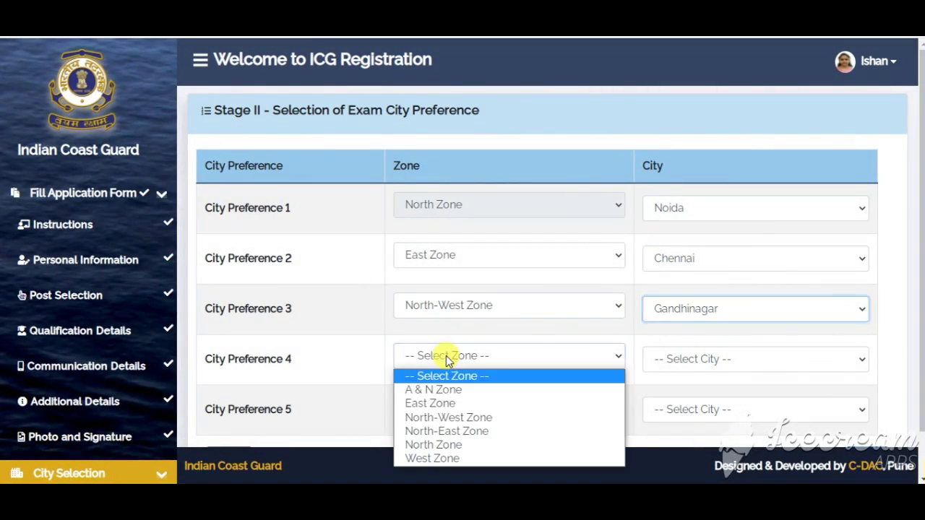
pyautogui.click(429, 431)
pyautogui.click(714, 357)
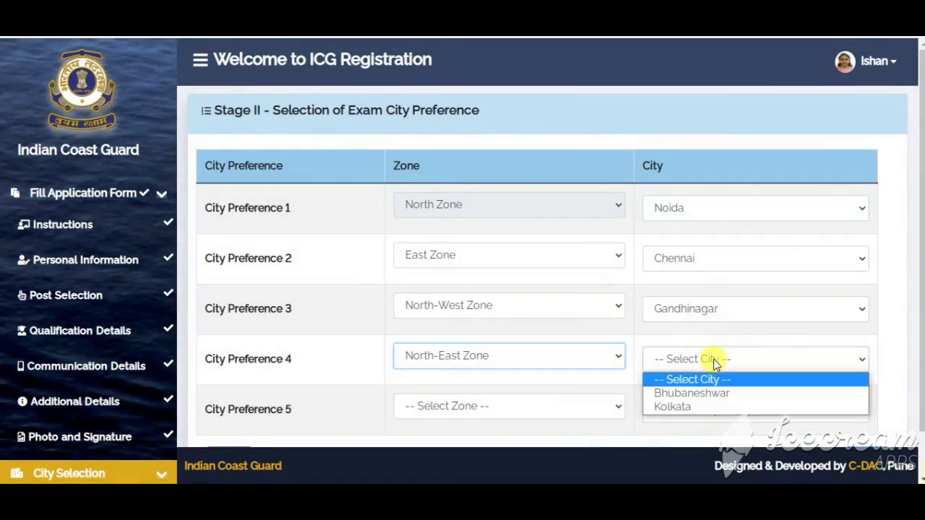
pyautogui.click(691, 407)
# - Set the Stage II city preference 5 zone to North Zone and try to save the preferences without choosing its city
pyautogui.click(462, 406)
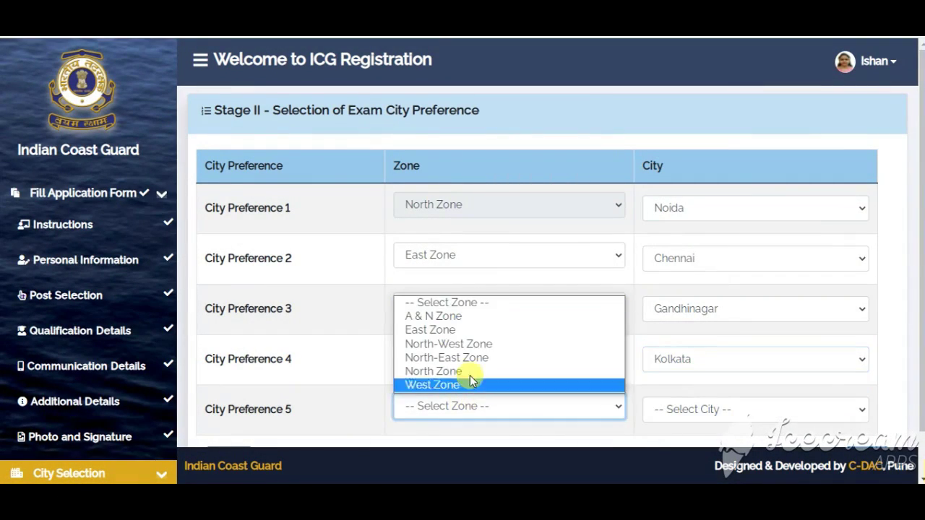
pyautogui.click(464, 372)
pyautogui.scroll(-1, 725, 376)
pyautogui.click(724, 365)
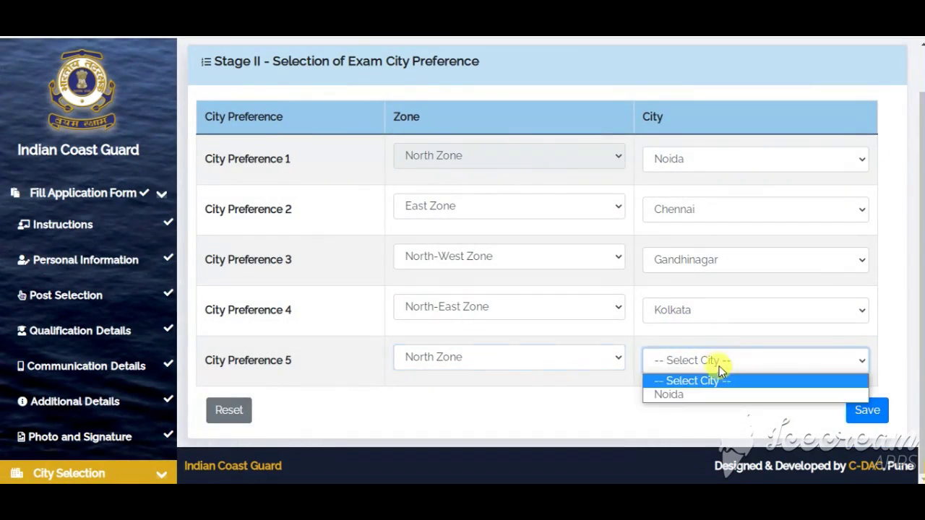
pyautogui.click(868, 409)
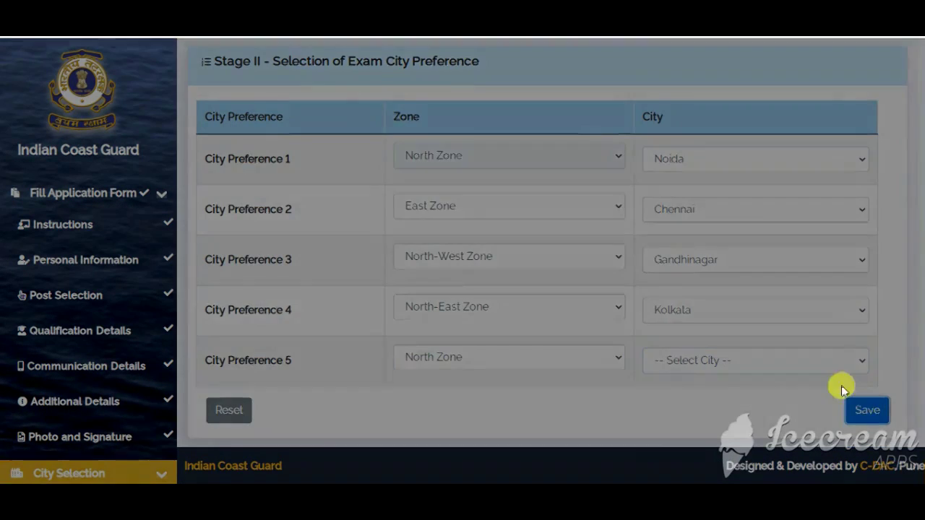
pyautogui.click(595, 159)
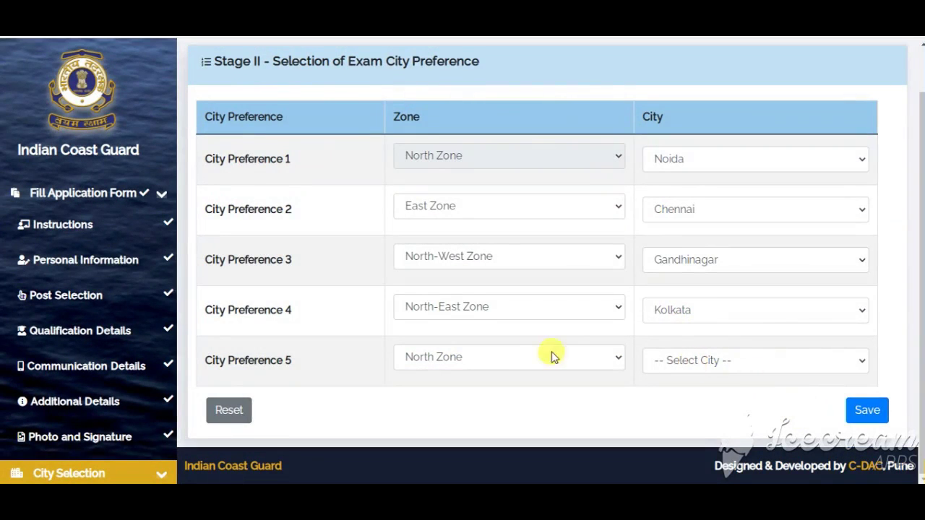
pyautogui.click(690, 360)
# - Set Stage II city preference 5 to North-East Zone, Kolkata, and save the Stage II preferences
pyautogui.click(469, 358)
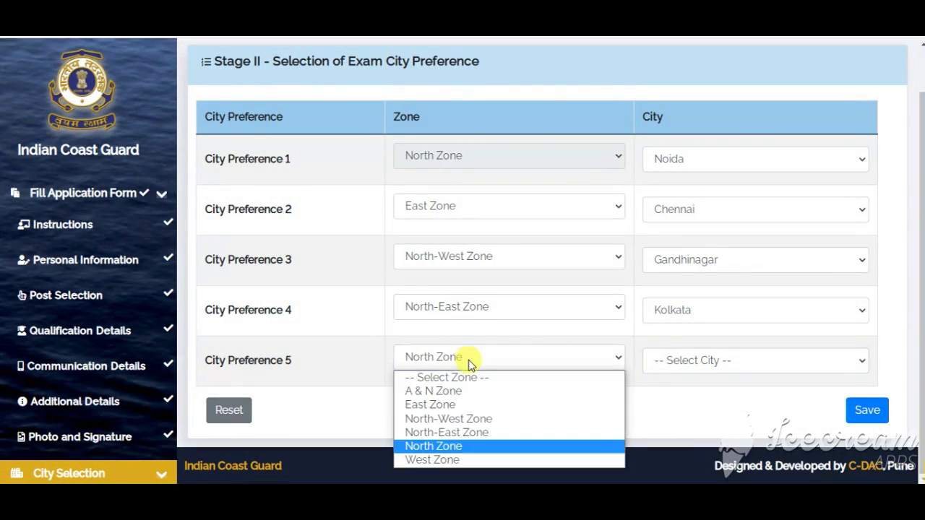
pyautogui.click(446, 432)
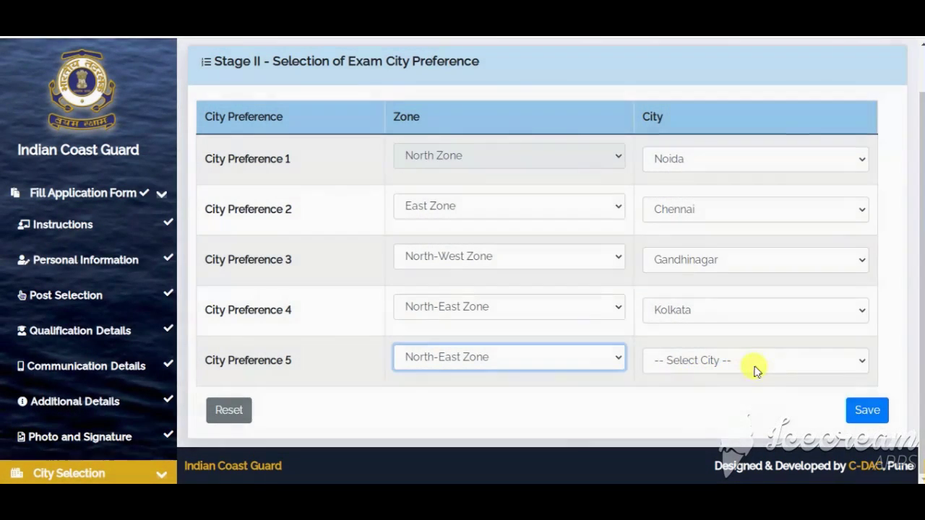
pyautogui.click(751, 365)
pyautogui.click(703, 410)
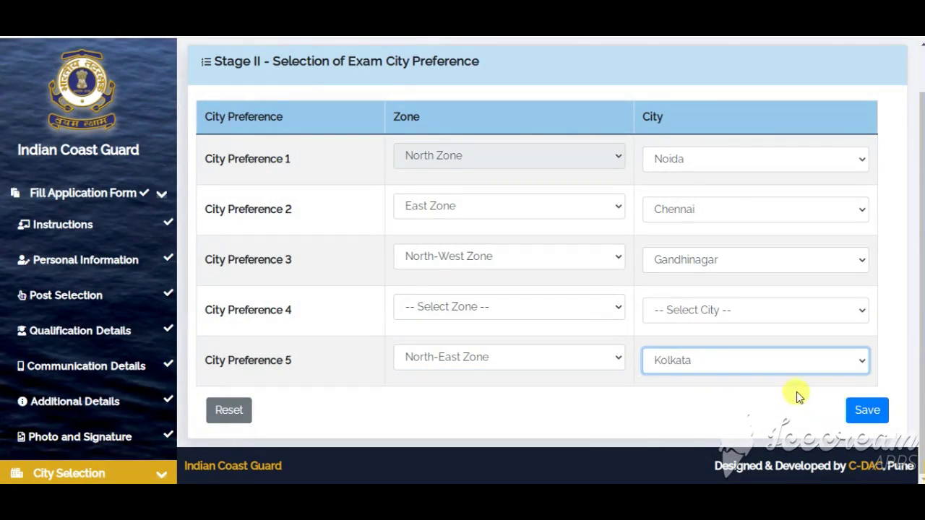
pyautogui.click(866, 410)
pyautogui.click(609, 165)
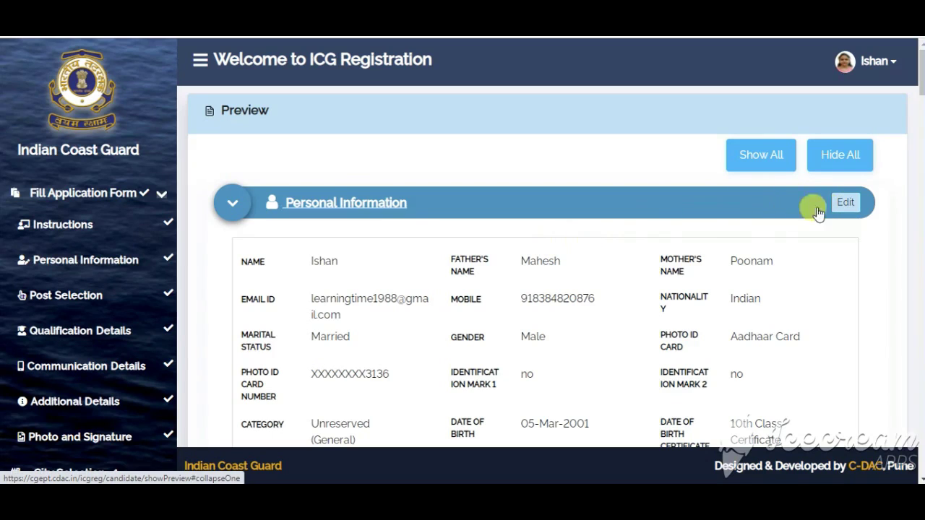
# - Review the application preview from the personal information through the exam city preferences to the undertaking upload and declaration section
pyautogui.scroll(-8, 792, 179)
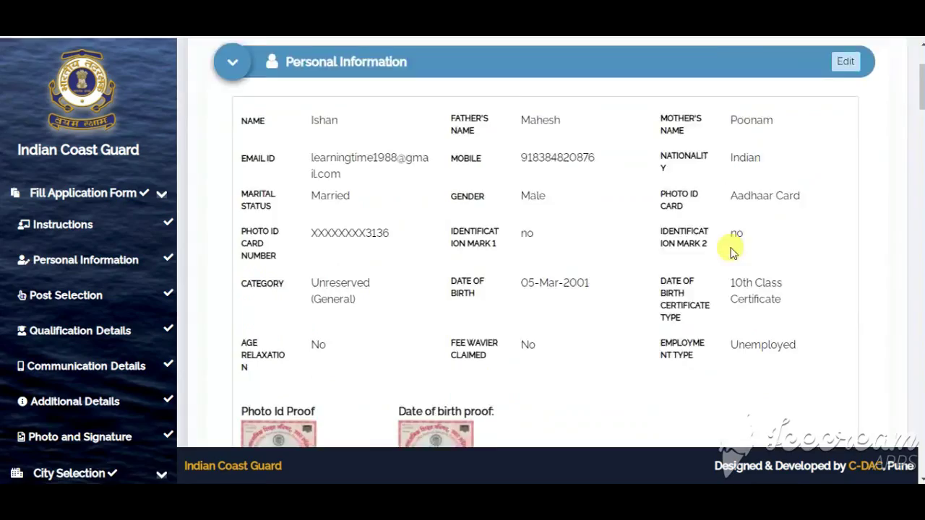
pyautogui.scroll(-15, 598, 296)
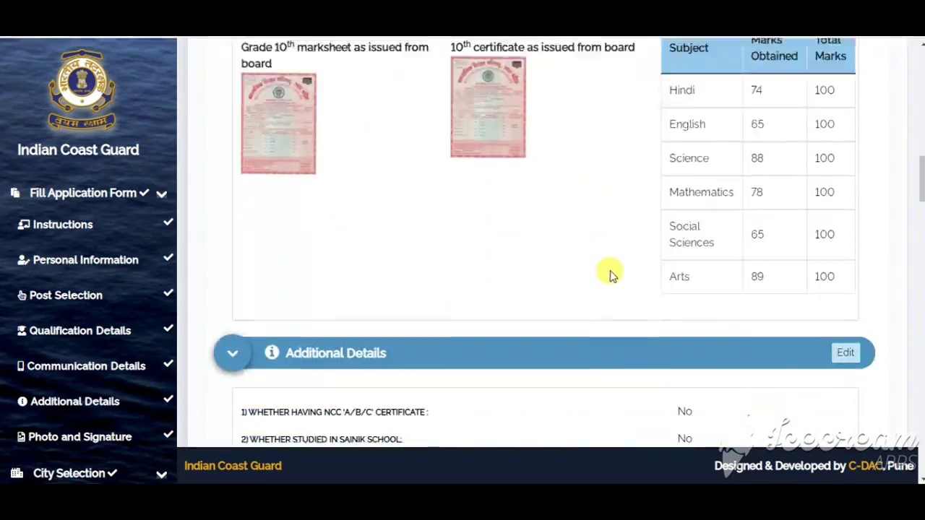
pyautogui.scroll(-15, 651, 287)
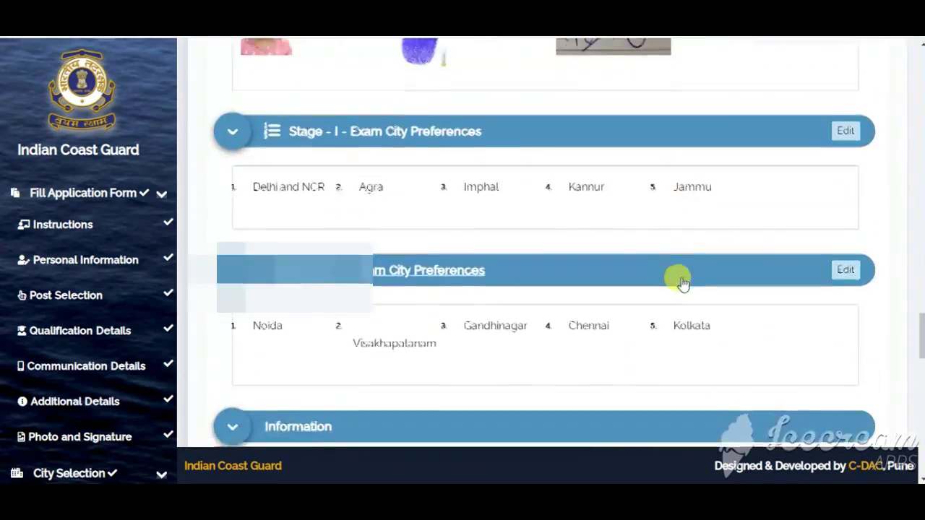
pyautogui.scroll(3, 648, 280)
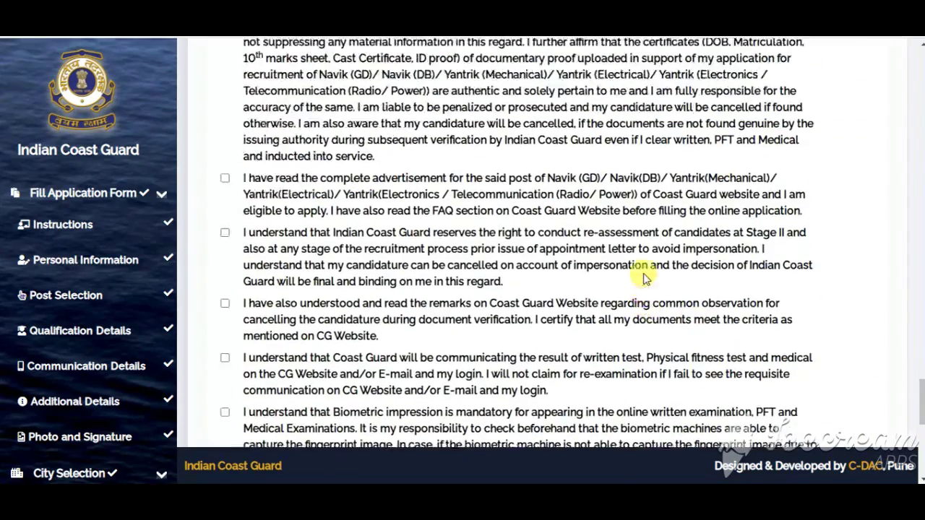
pyautogui.scroll(1, 421, 123)
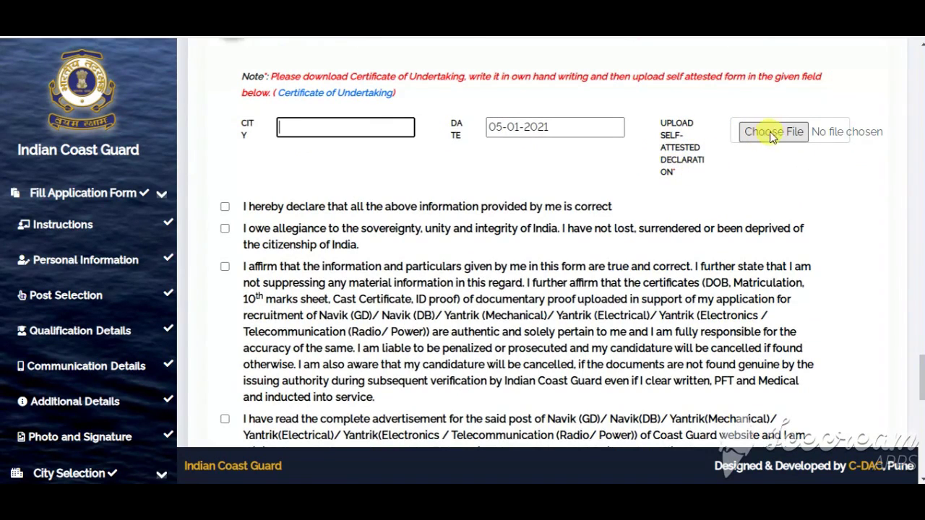
# - Tick the declaration that all the above information provided is correct, and read through the remaining declaration statements
pyautogui.scroll(-3, 679, 177)
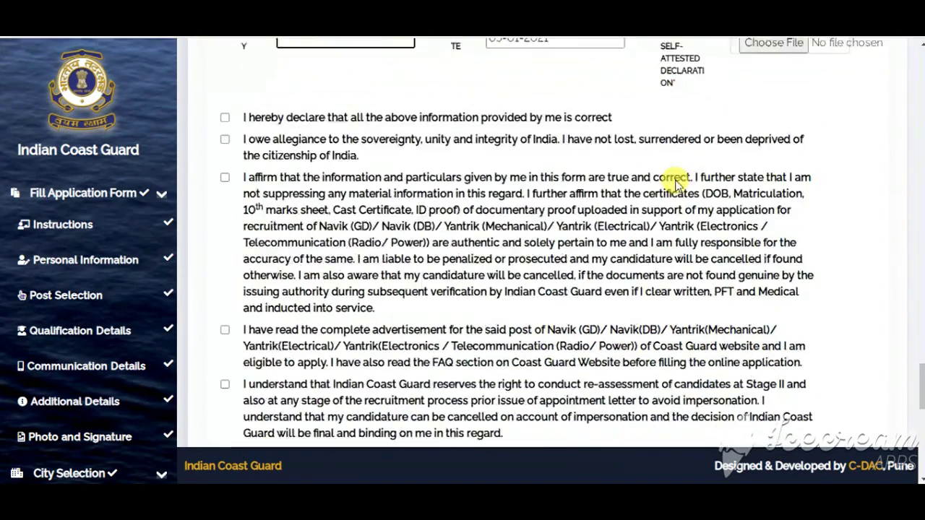
pyautogui.scroll(1, 537, 234)
pyautogui.click(224, 140)
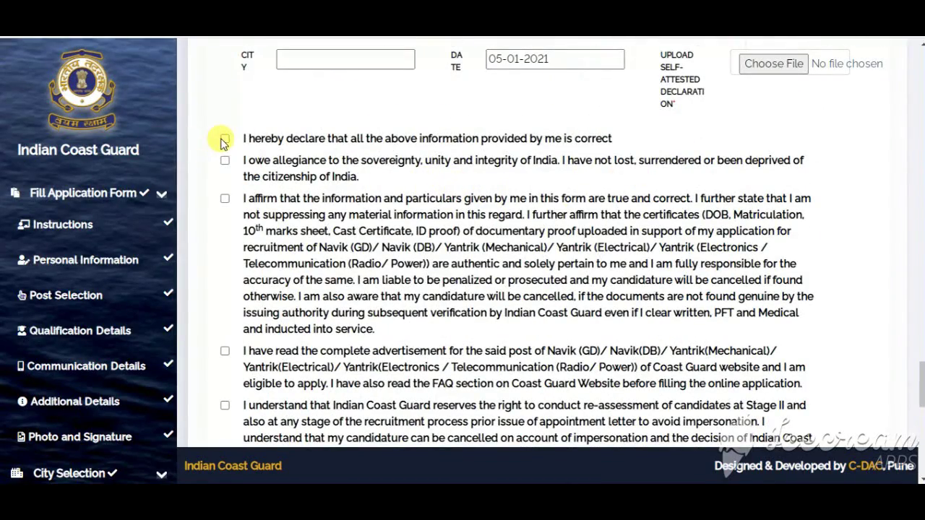
pyautogui.scroll(-6, 773, 419)
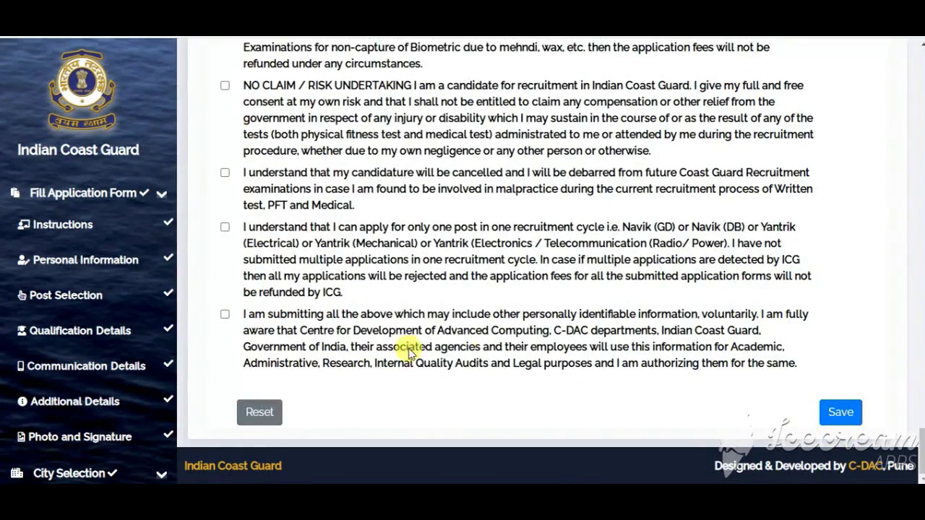
pyautogui.scroll(5, 326, 289)
pyautogui.scroll(4, 326, 289)
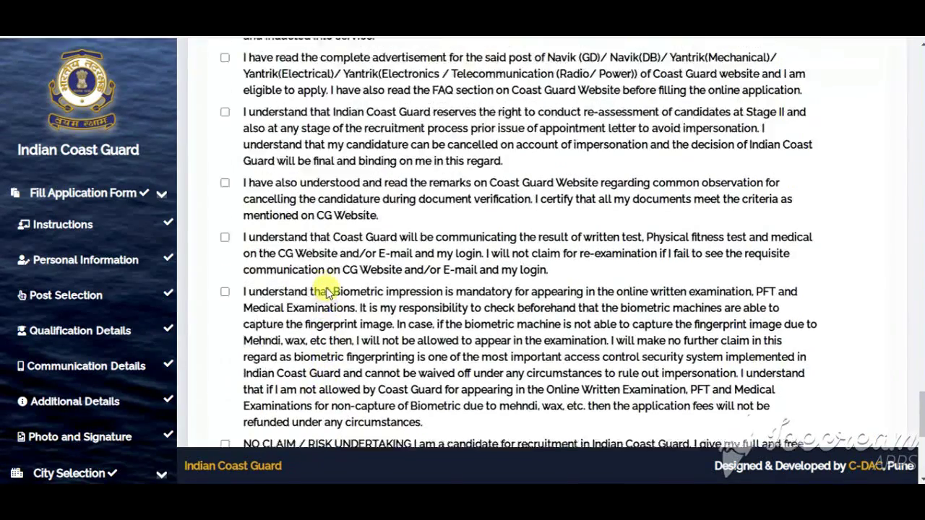